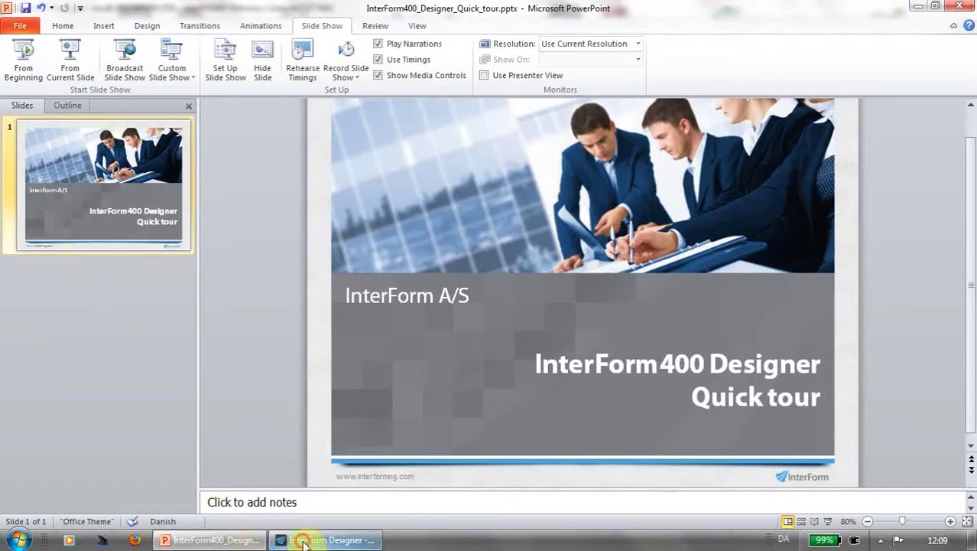
Step: Switch to InterForm Designer, maximize its window and enlarge the Result view of the new overlay
{"action": "left_click", "coordinate": [304, 541]}
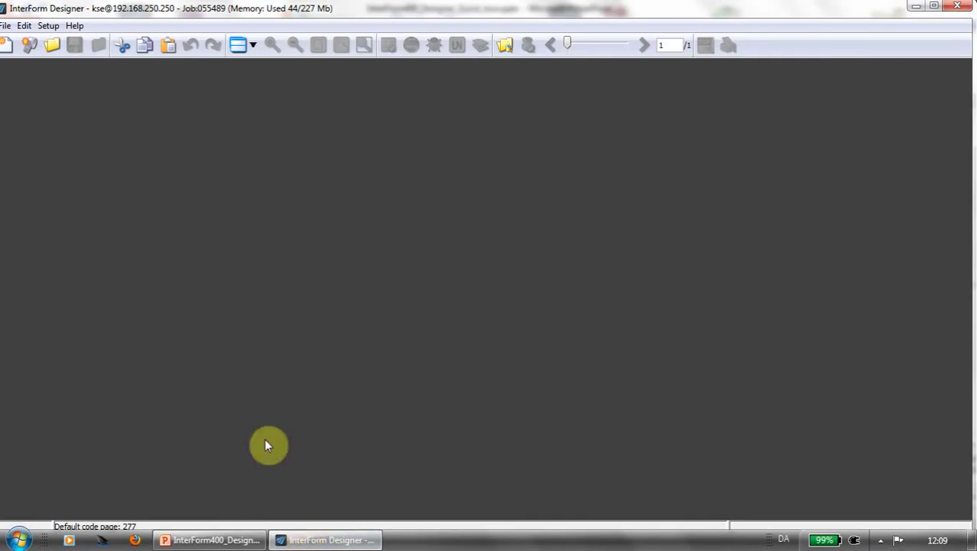
{"action": "left_click", "coordinate": [935, 7]}
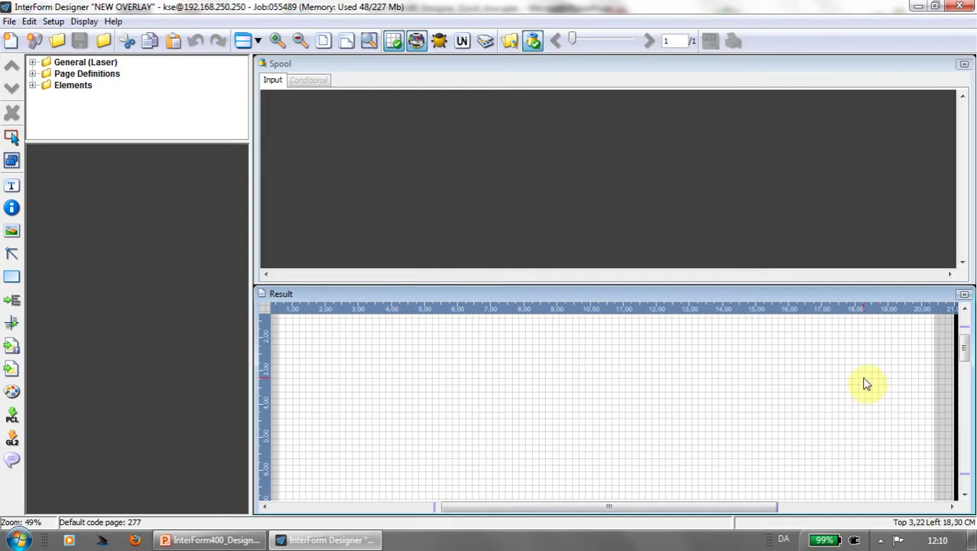
{"action": "left_click", "coordinate": [963, 295]}
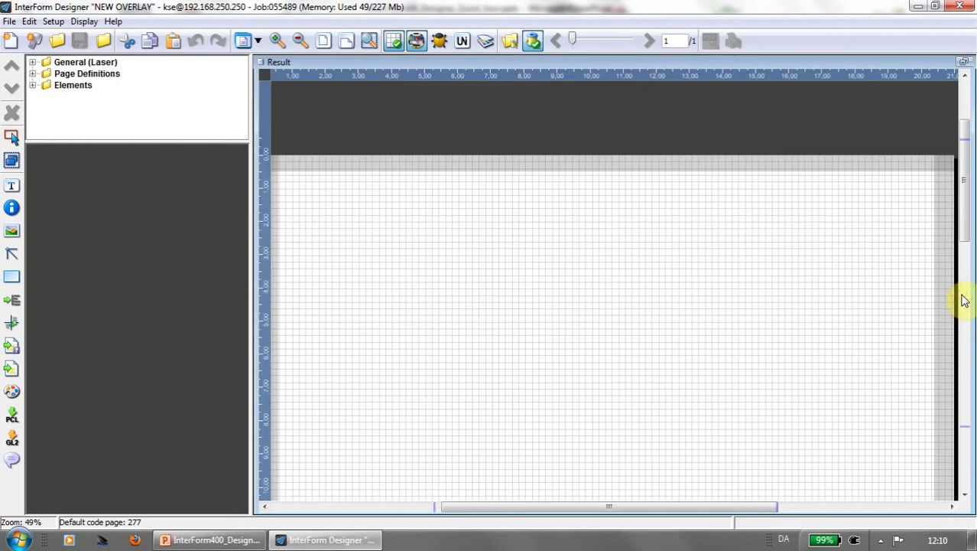
Step: Draw a horizontal line near the page top from about 0.80 to 15.68 cm and set its thickness to 5
{"action": "left_click", "coordinate": [12, 255]}
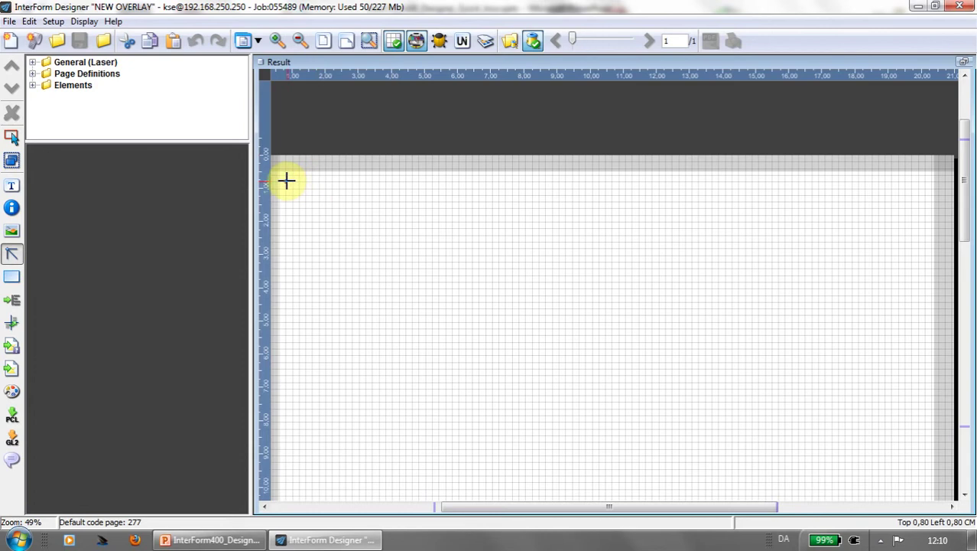
{"action": "left_click_drag", "start_coordinate": [286, 182], "coordinate": [779, 181]}
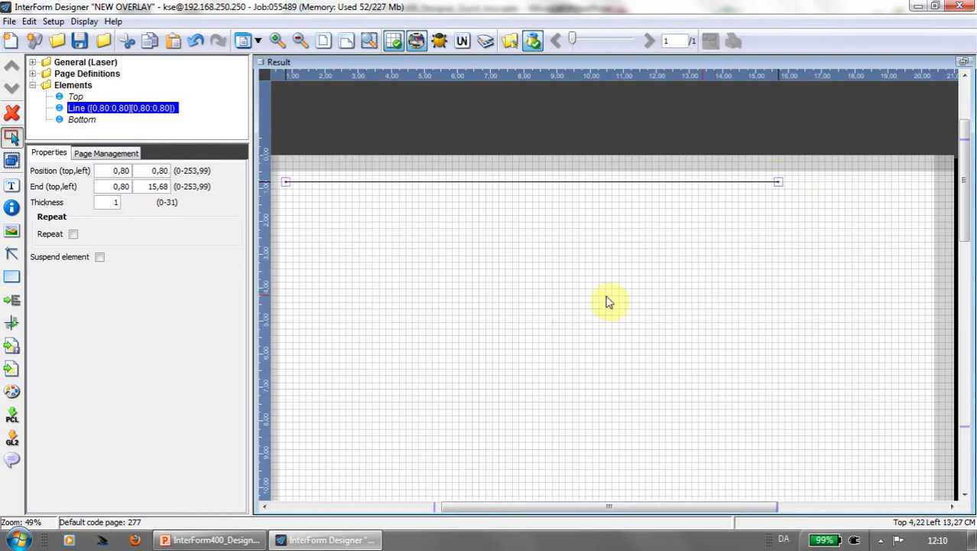
{"action": "double_click", "coordinate": [115, 202]}
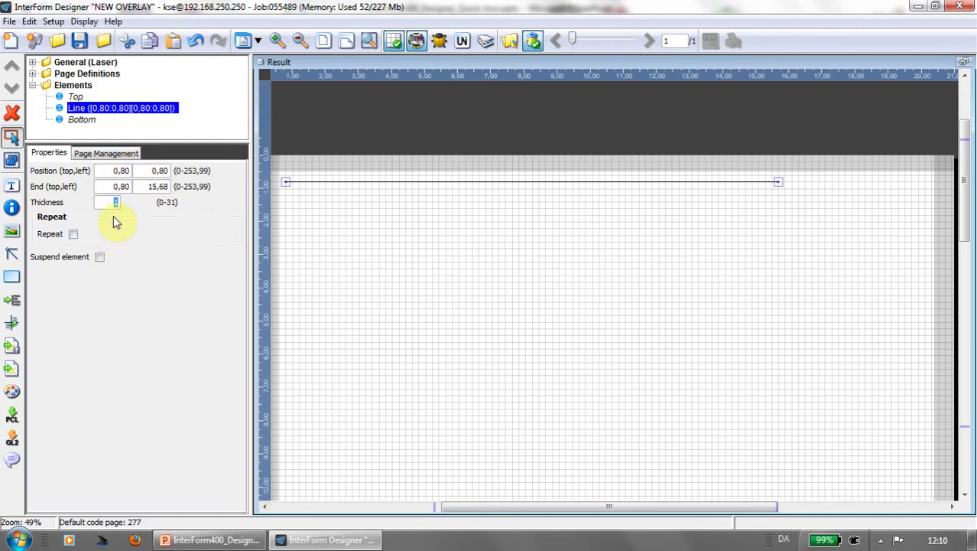
{"action": "type", "text": "5"}
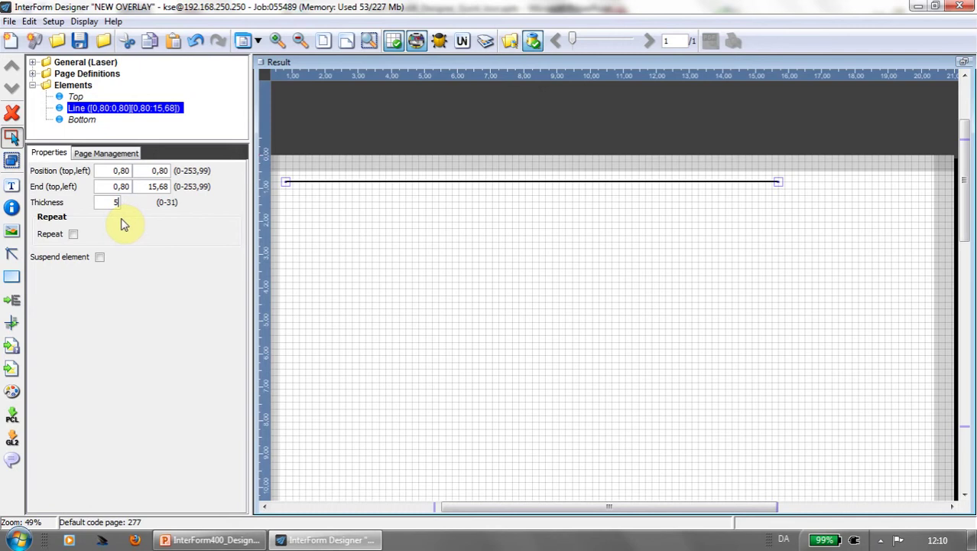
Step: Draw a second, equally long horizontal line just below the first, at about 1.01 cm from the top, with thickness 2
{"action": "left_click", "coordinate": [12, 255]}
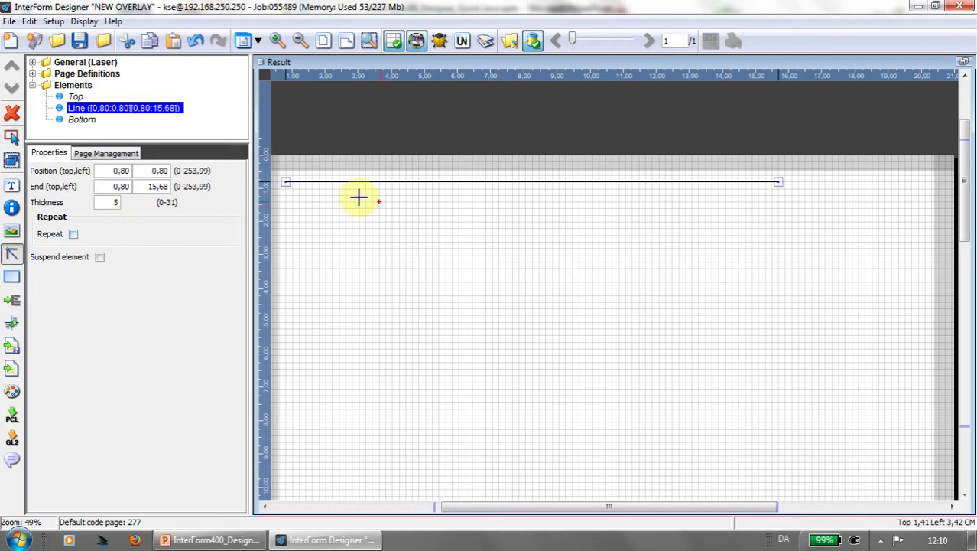
{"action": "mouse_move", "coordinate": [284, 185]}
{"action": "left_mouse_down"}
{"action": "mouse_move", "coordinate": [624, 200]}
{"action": "mouse_move", "coordinate": [778, 188]}
{"action": "left_mouse_up"}
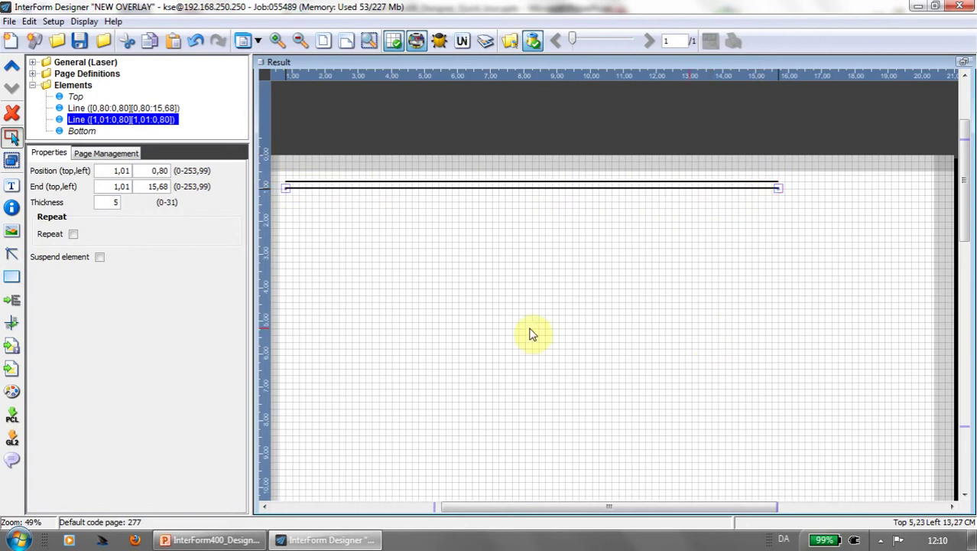
{"action": "left_click", "coordinate": [113, 202]}
{"action": "double_click", "coordinate": [113, 202]}
{"action": "type", "text": "2"}
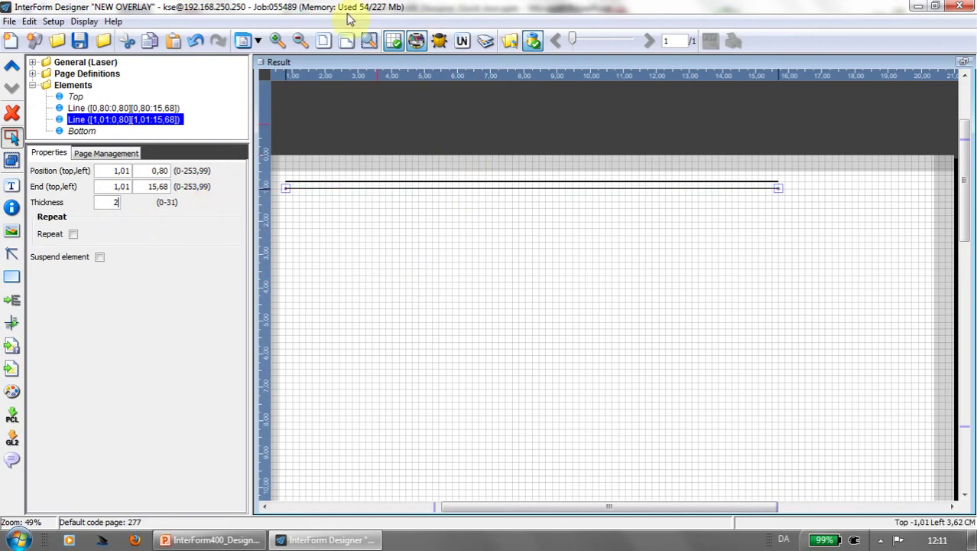
Step: Hide the grid and move the thinner line up to about 0.91 cm, closer to the thick line
{"action": "left_click", "coordinate": [399, 46]}
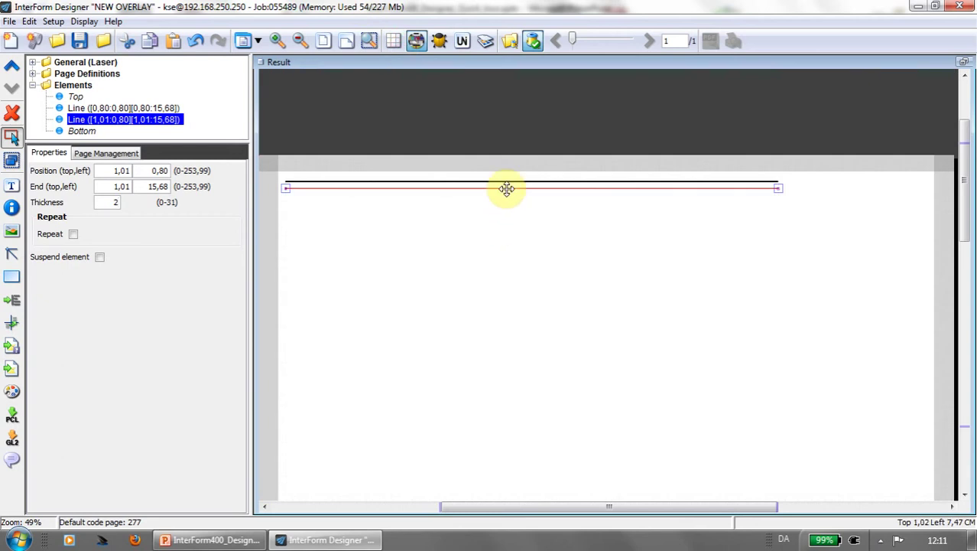
{"action": "left_click_drag", "start_coordinate": [506, 189], "coordinate": [506, 185]}
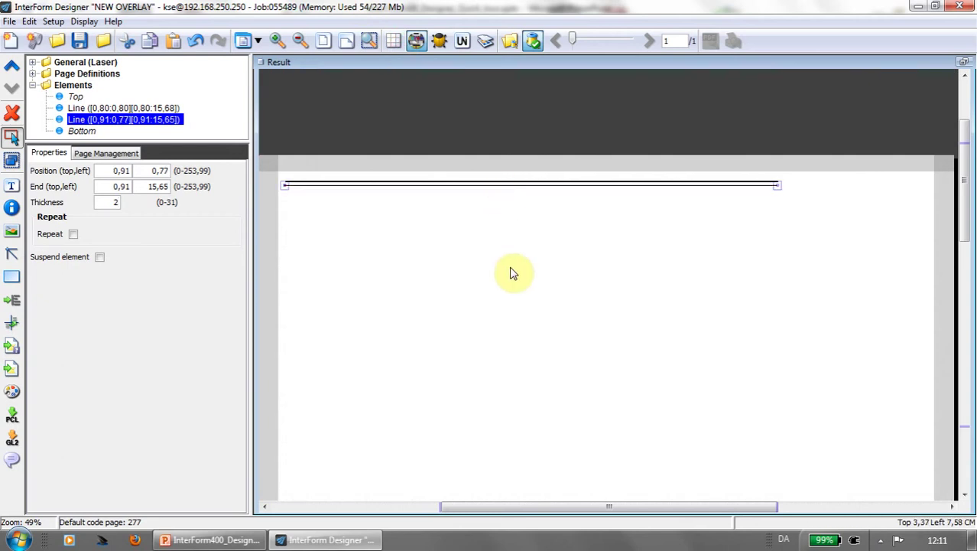
{"action": "left_click", "coordinate": [511, 271]}
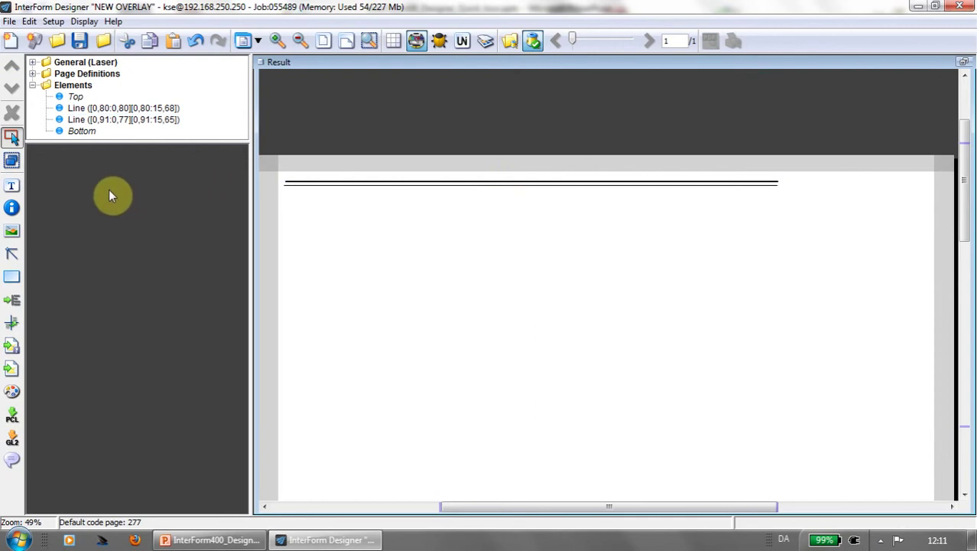
Step: Place an image element just past the lines' right end, at about 0.75, 15.88 cm, and load DEMOIMAGE as its color file
{"action": "left_click", "coordinate": [11, 233]}
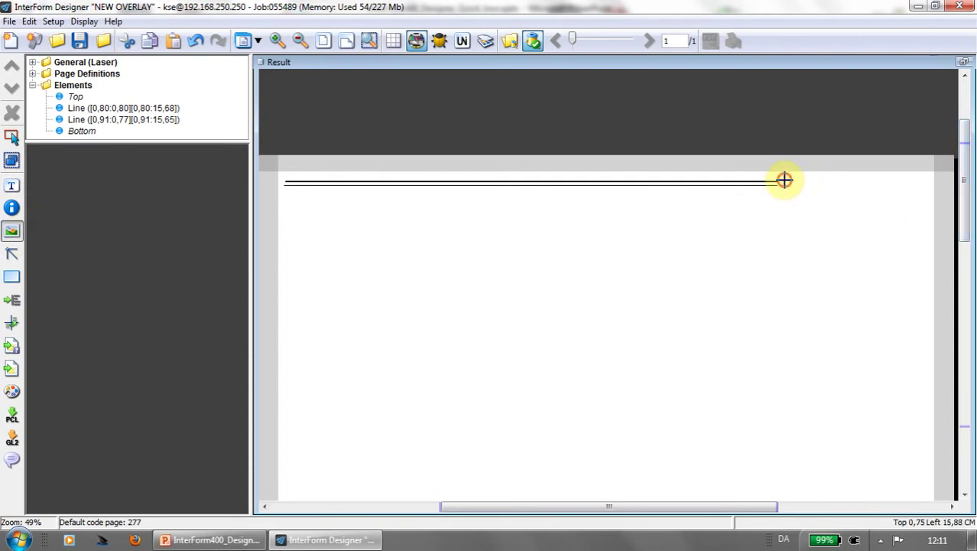
{"action": "left_click", "coordinate": [785, 179]}
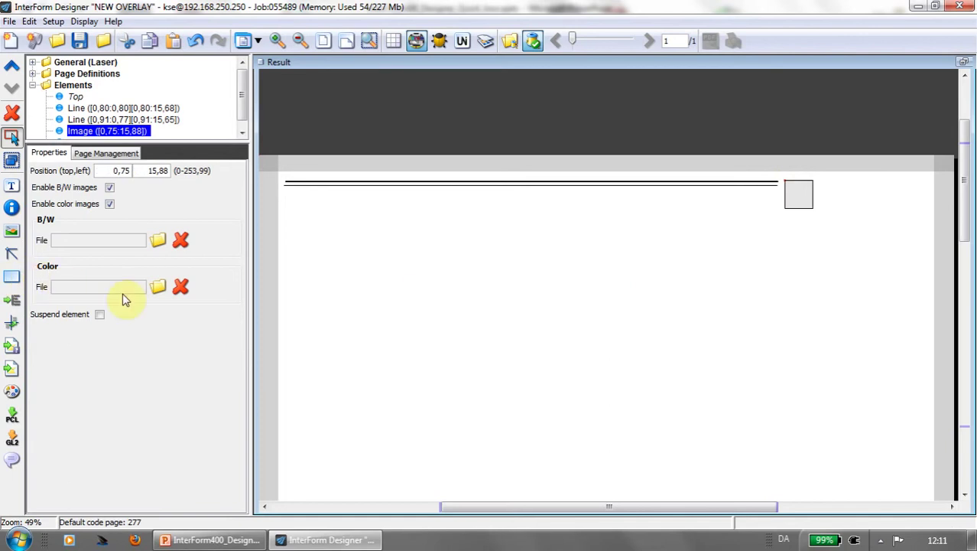
{"action": "left_click", "coordinate": [157, 288]}
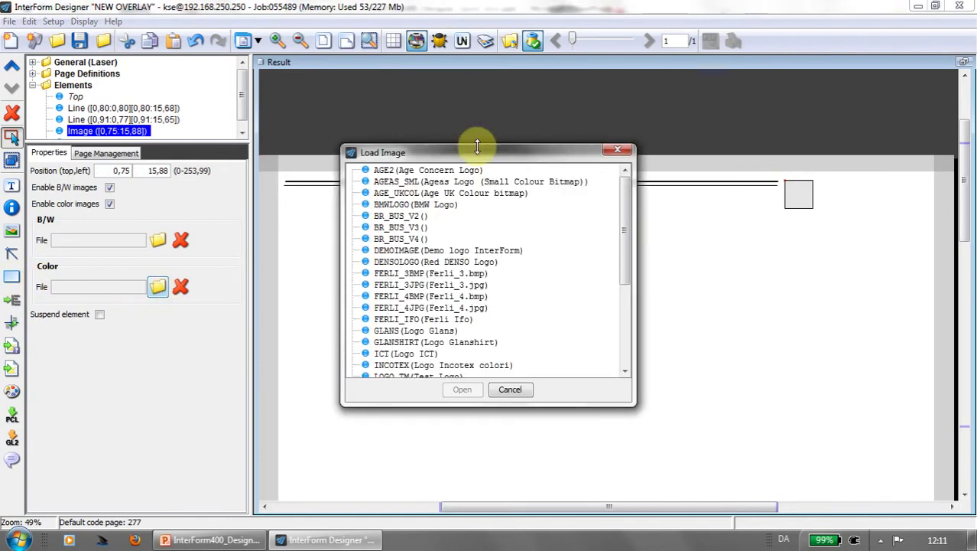
{"action": "left_click", "coordinate": [413, 251]}
{"action": "left_click", "coordinate": [462, 389]}
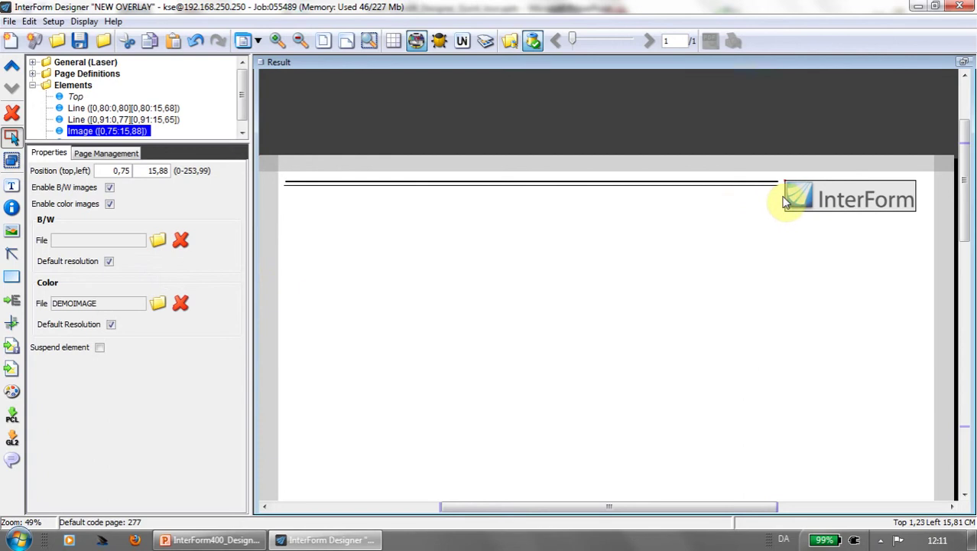
Step: Load DEMOIMAGE as the black-and-white file of the logo image element
{"action": "left_click", "coordinate": [157, 242]}
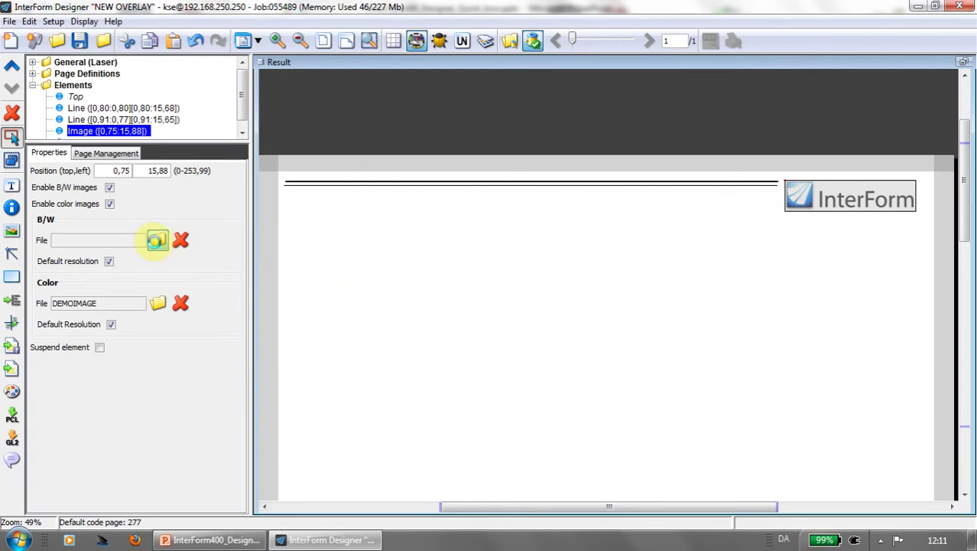
{"action": "left_click", "coordinate": [413, 239]}
{"action": "left_click", "coordinate": [462, 389]}
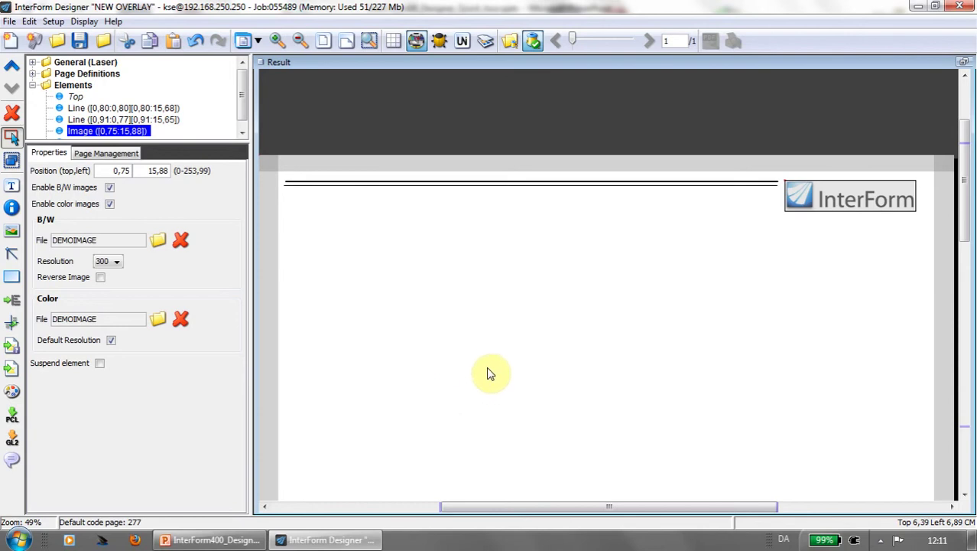
Step: Open the first QPRINT spool file, file number 2, from the APF3812/AFC_INPUT1 output queue
{"action": "left_click", "coordinate": [510, 42]}
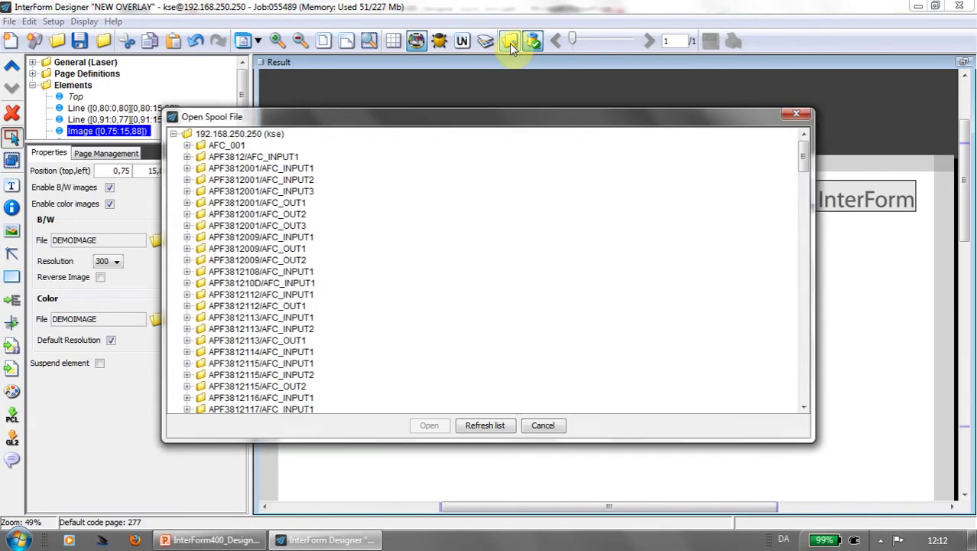
{"action": "left_click", "coordinate": [187, 157]}
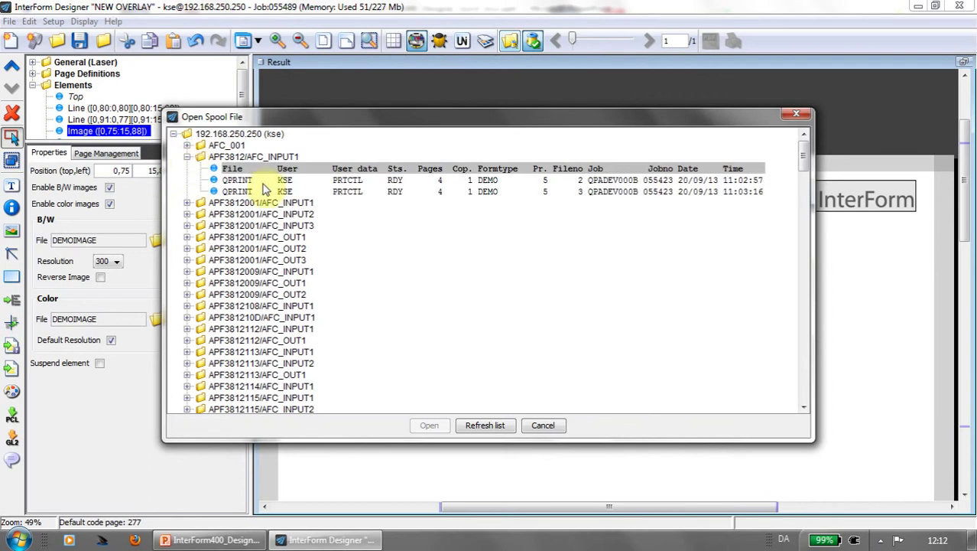
{"action": "left_click", "coordinate": [265, 180]}
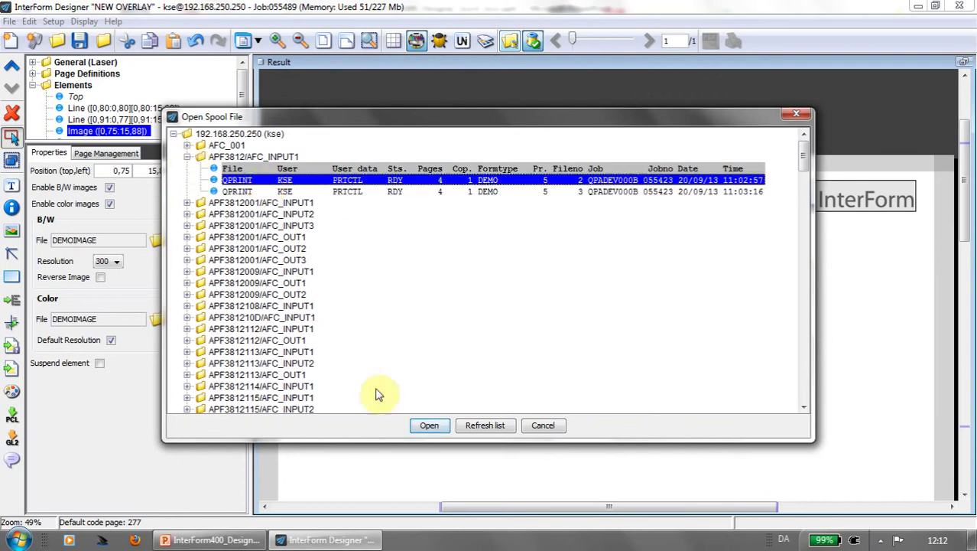
{"action": "left_click", "coordinate": [429, 426]}
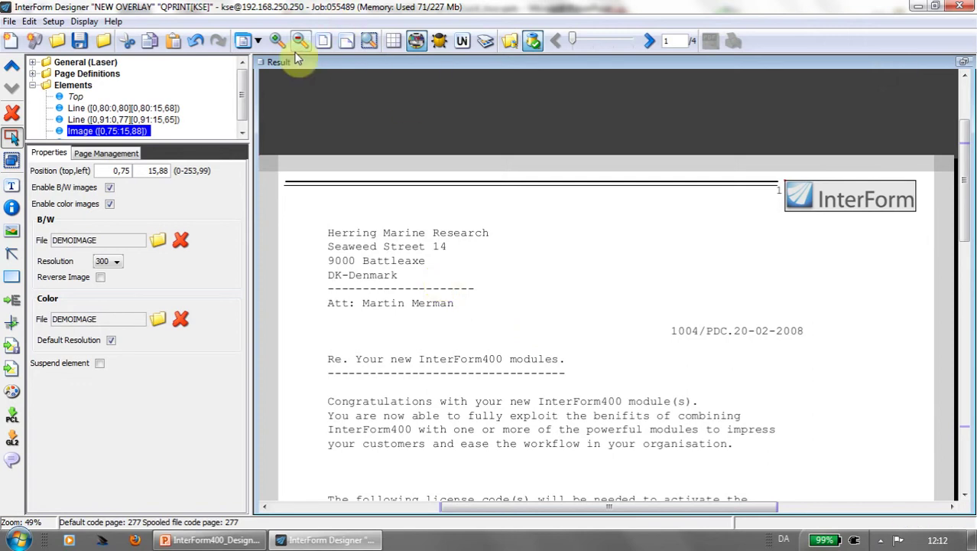
Step: Place the Spool and Result windows vertically so the address block shows in both
{"action": "left_click", "coordinate": [258, 43]}
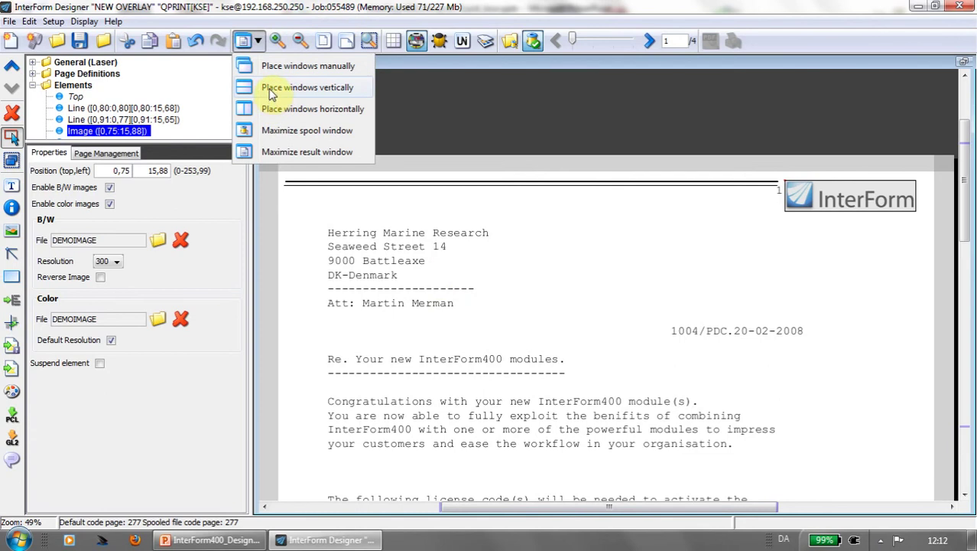
{"action": "left_click", "coordinate": [269, 89]}
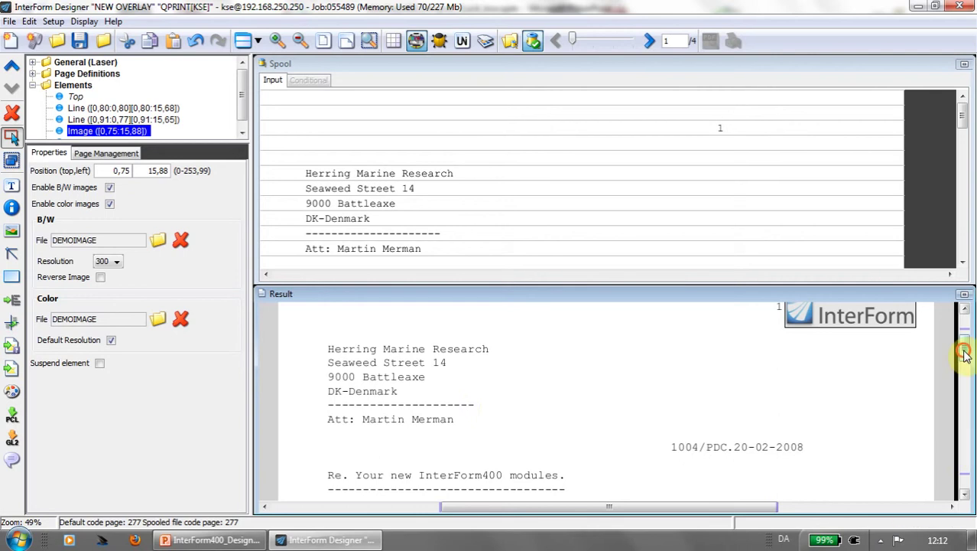
{"action": "left_click_drag", "start_coordinate": [967, 350], "coordinate": [967, 348]}
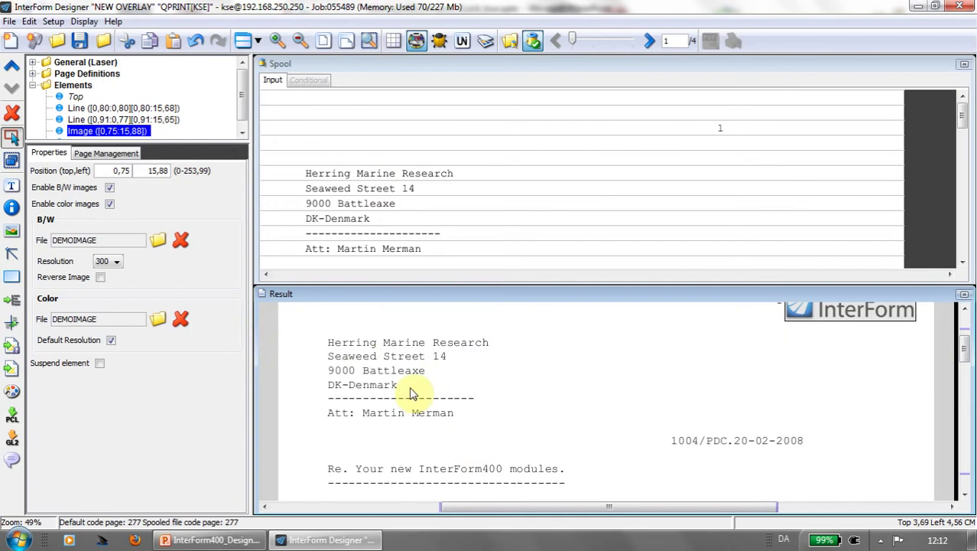
Step: Draw a frame around the address block from about 2.20, 2.10 to 5.04, 9.61 cm and give it round corners
{"action": "left_click", "coordinate": [11, 276]}
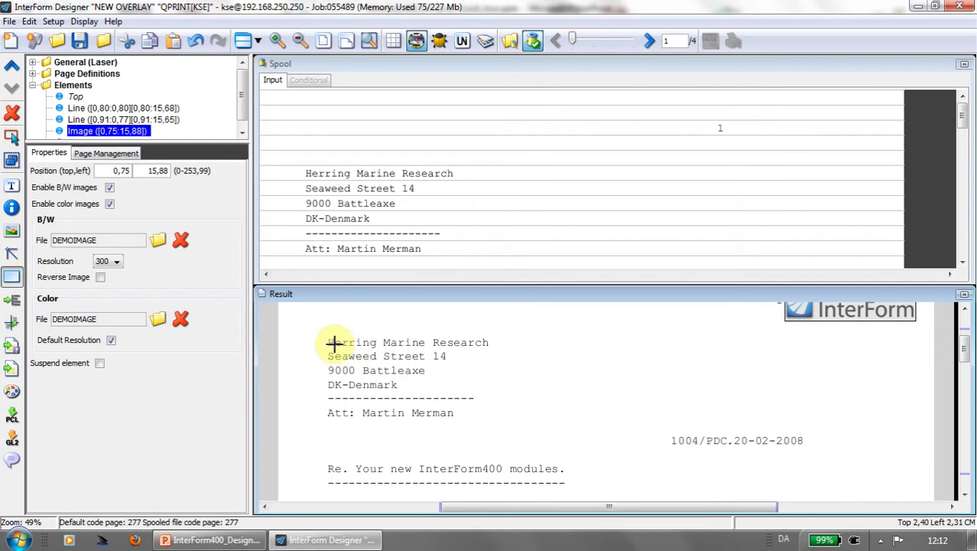
{"action": "mouse_move", "coordinate": [328, 338]}
{"action": "left_mouse_down"}
{"action": "mouse_move", "coordinate": [416, 390]}
{"action": "mouse_move", "coordinate": [526, 428]}
{"action": "mouse_move", "coordinate": [574, 430]}
{"action": "left_mouse_up"}
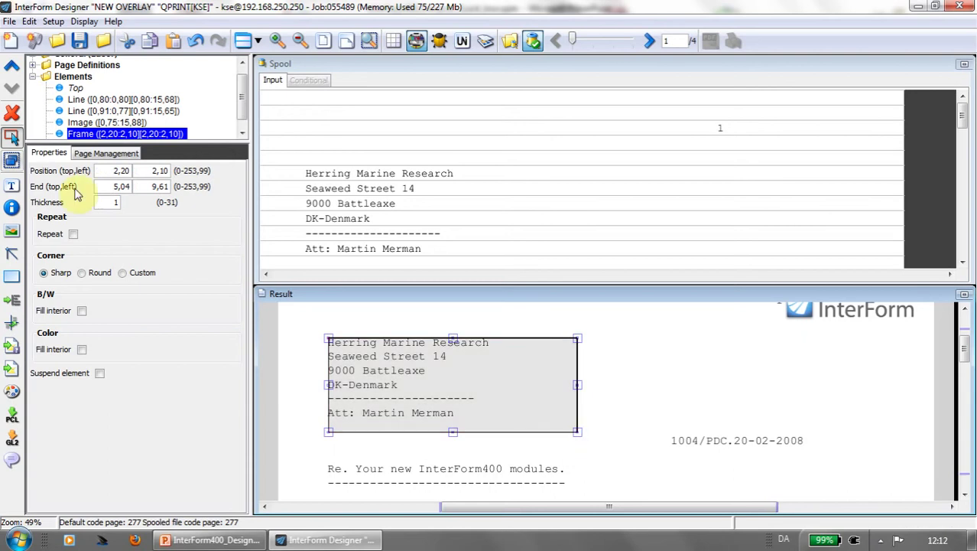
{"action": "left_click", "coordinate": [82, 274]}
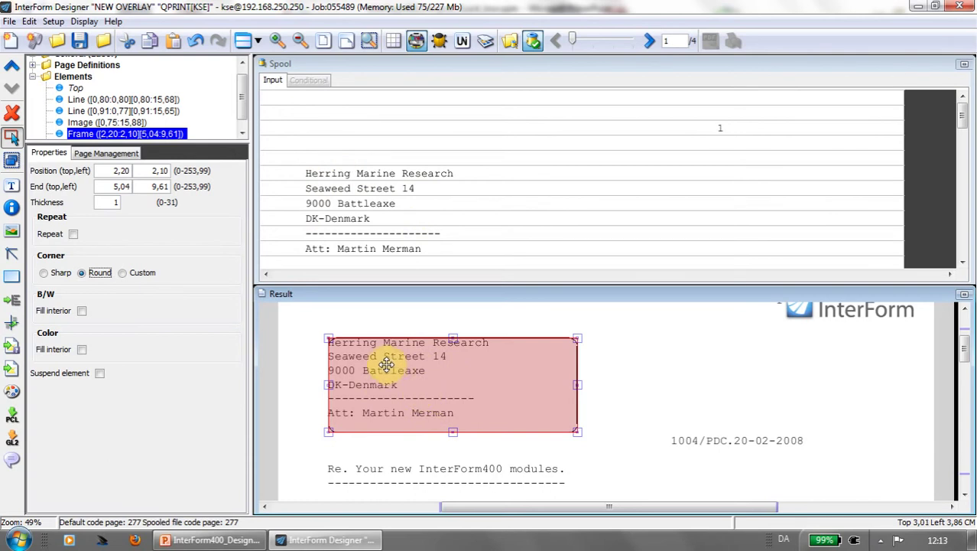
Step: Remap the spool's address block, lines 6 to 11 and positions 8 to 48, to about 2.66, 2.37 cm inside the frame
{"action": "left_click", "coordinate": [12, 325]}
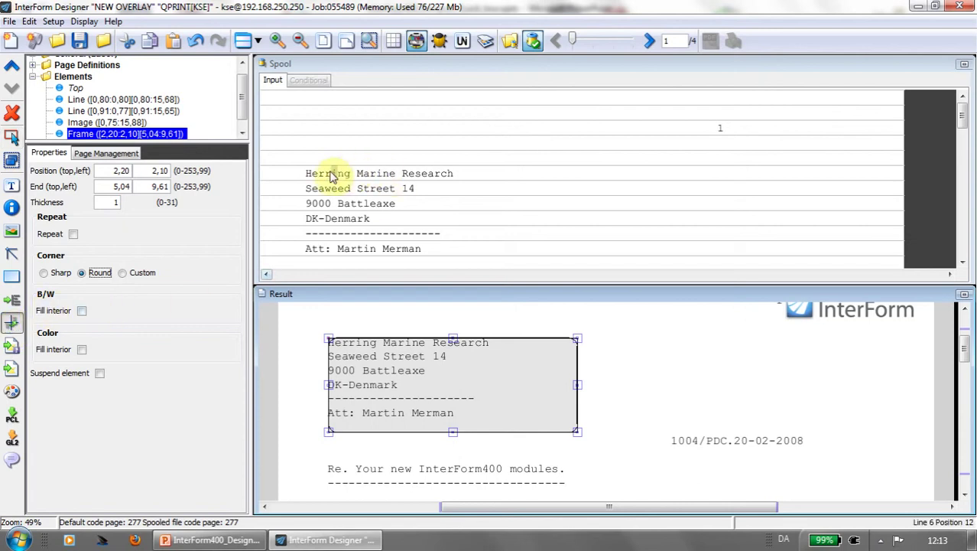
{"action": "left_click_drag", "start_coordinate": [309, 175], "coordinate": [566, 251]}
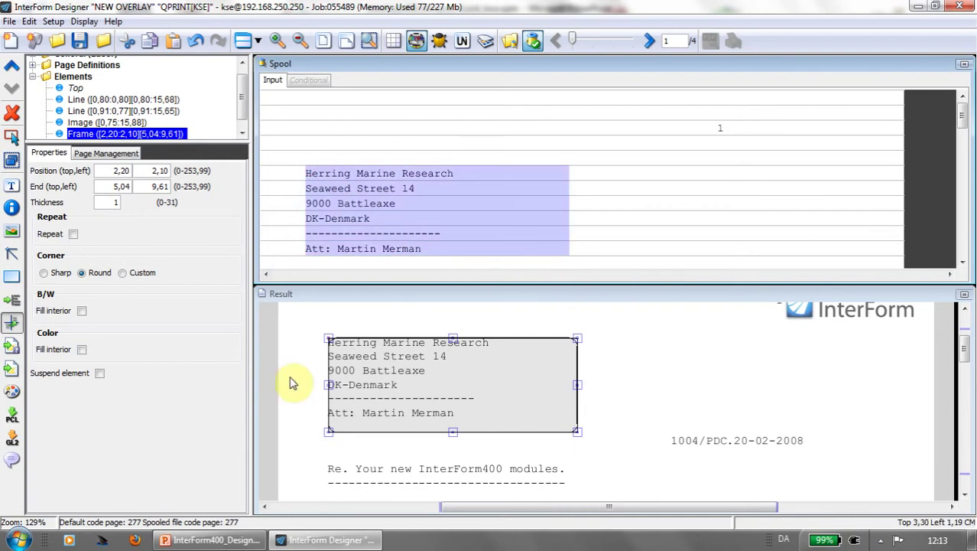
{"action": "left_click", "coordinate": [337, 350]}
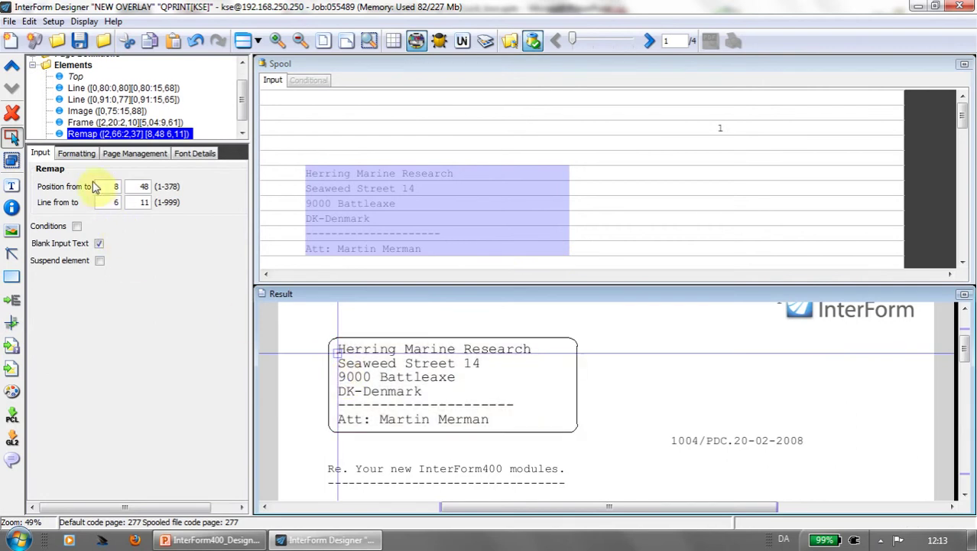
Step: Set the font of the remapped address block to Arial 10 pt and maximize the Result window
{"action": "left_click", "coordinate": [78, 155]}
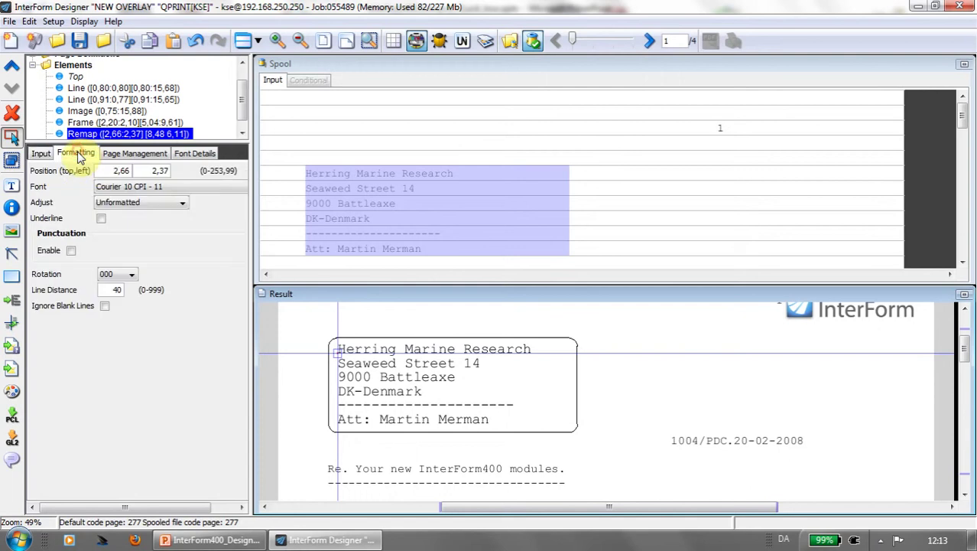
{"action": "left_click", "coordinate": [207, 190]}
{"action": "left_click_drag", "start_coordinate": [253, 235], "coordinate": [261, 223]}
{"action": "left_click", "coordinate": [168, 258]}
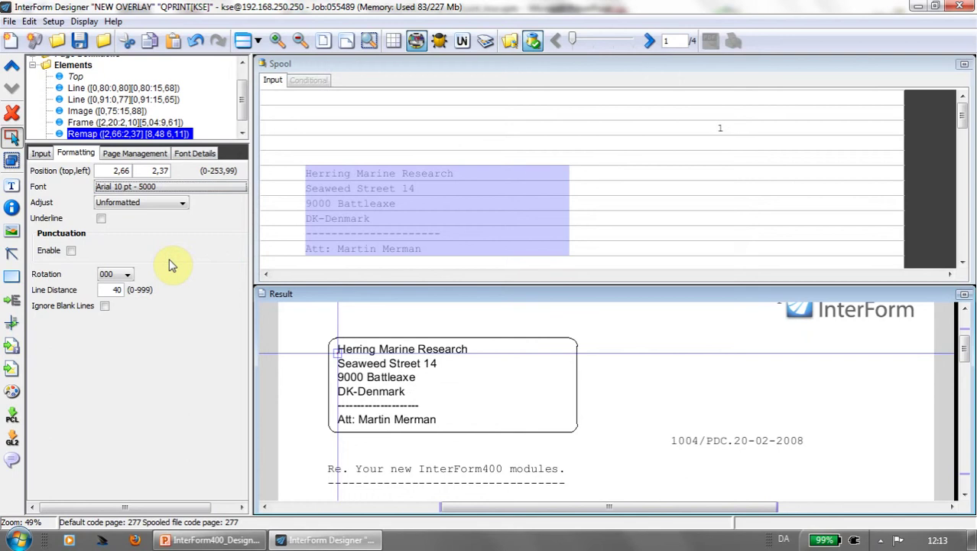
{"action": "left_click", "coordinate": [965, 293]}
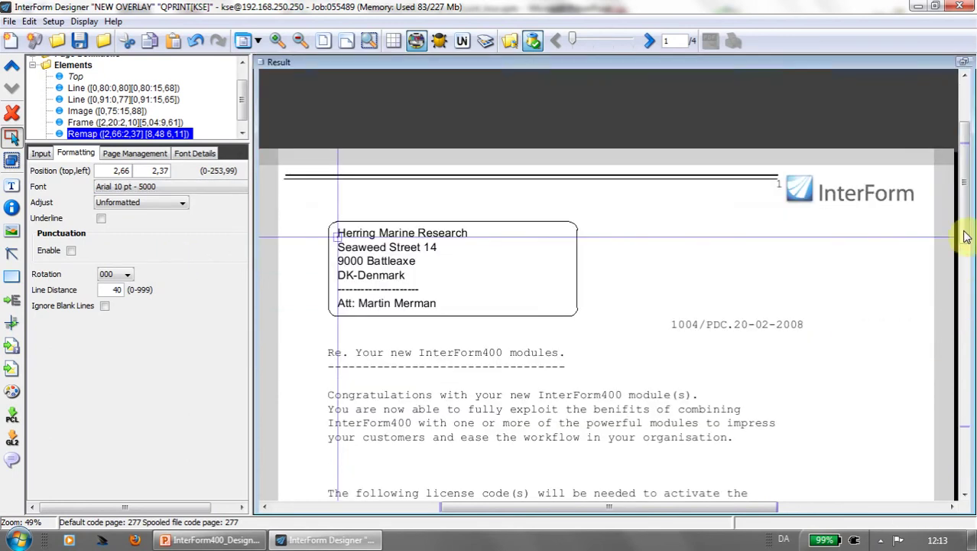
Step: Show the Spool and Result windows together and remap the reference and date on line 13, positions 57 to 78, to 2.07, 15.88 cm below the logo
{"action": "left_click", "coordinate": [258, 41]}
{"action": "left_click", "coordinate": [268, 87]}
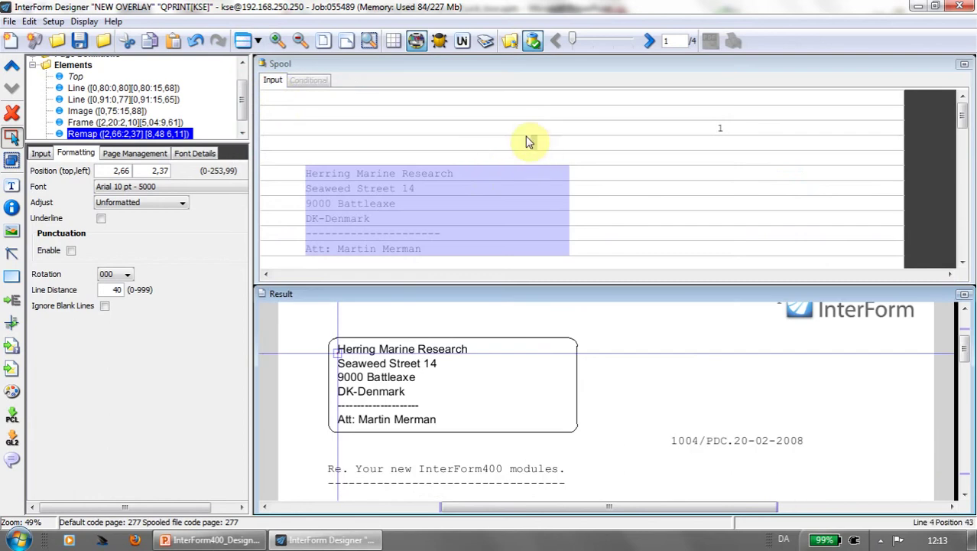
{"action": "scroll", "coordinate": [962, 130], "scroll_direction": "down", "scroll_amount": 2}
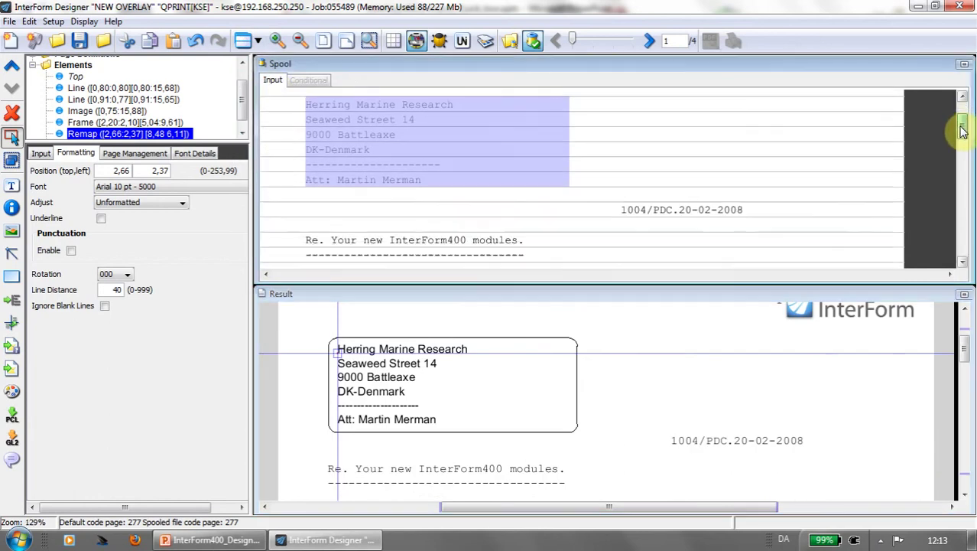
{"action": "left_click_drag", "start_coordinate": [962, 130], "coordinate": [962, 134]}
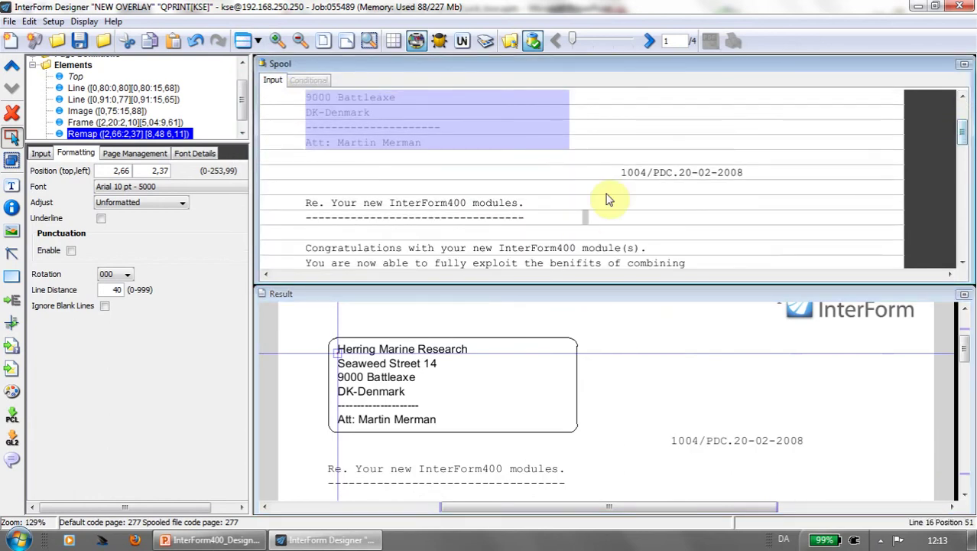
{"action": "left_click", "coordinate": [11, 322]}
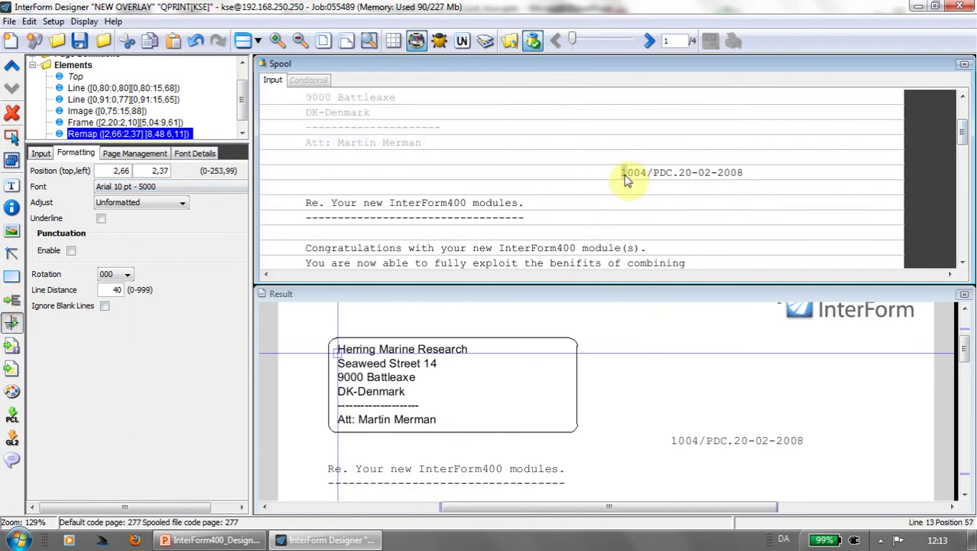
{"action": "left_click_drag", "start_coordinate": [623, 171], "coordinate": [763, 184]}
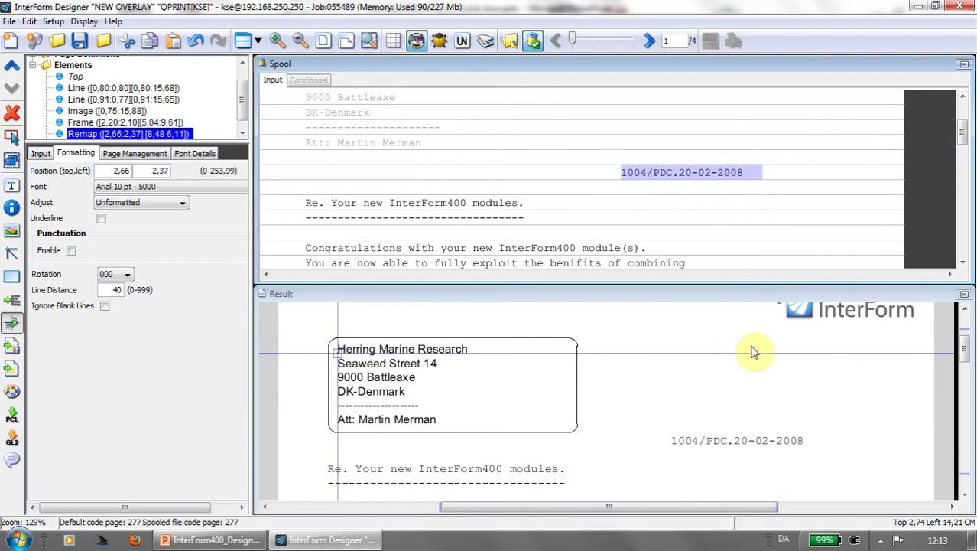
{"action": "left_click", "coordinate": [785, 334]}
{"action": "left_click", "coordinate": [9, 145]}
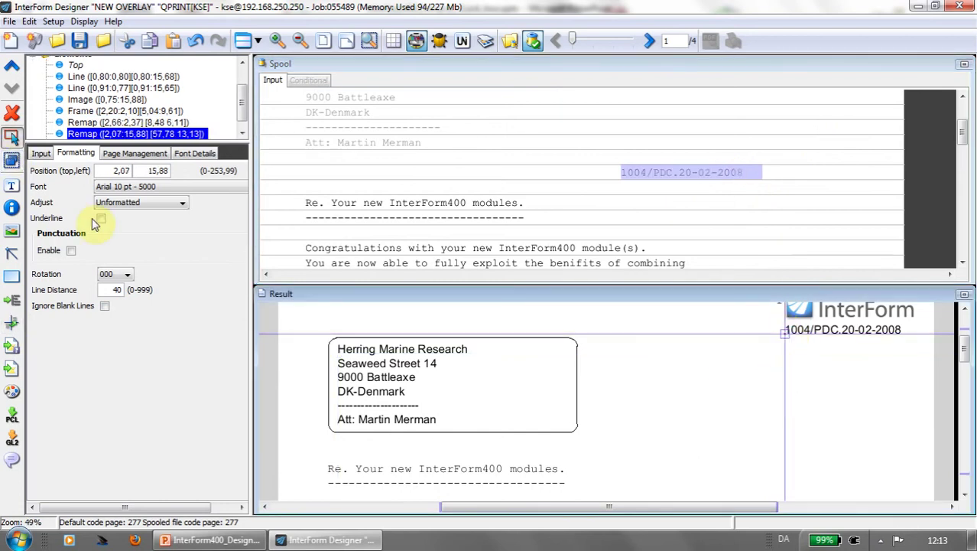
{"action": "left_click", "coordinate": [182, 204]}
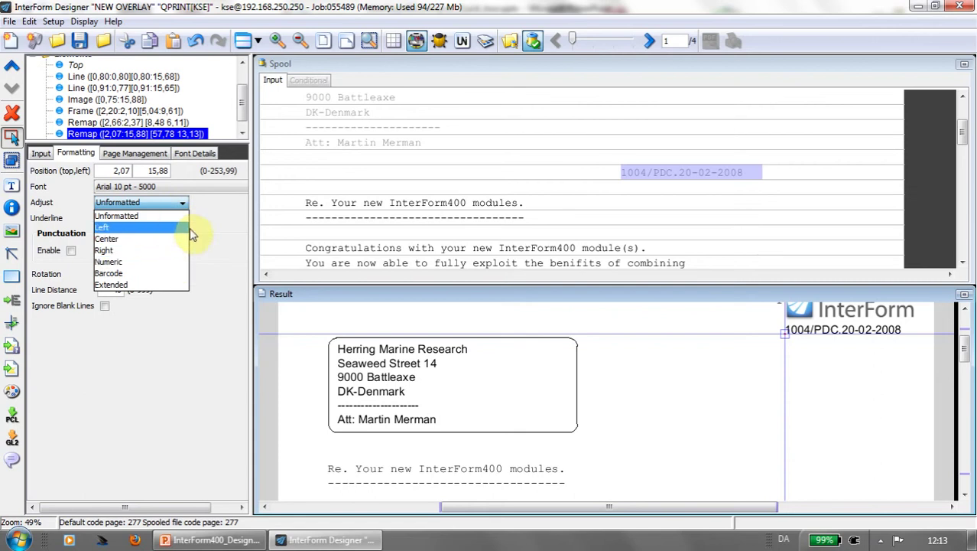
{"action": "left_click", "coordinate": [217, 259]}
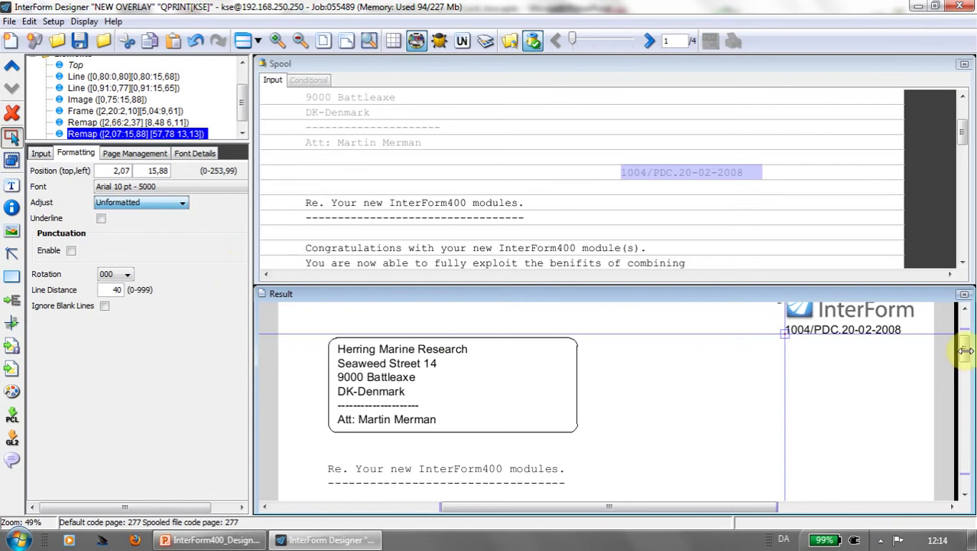
{"action": "scroll", "coordinate": [967, 348], "scroll_direction": "up", "scroll_amount": 1}
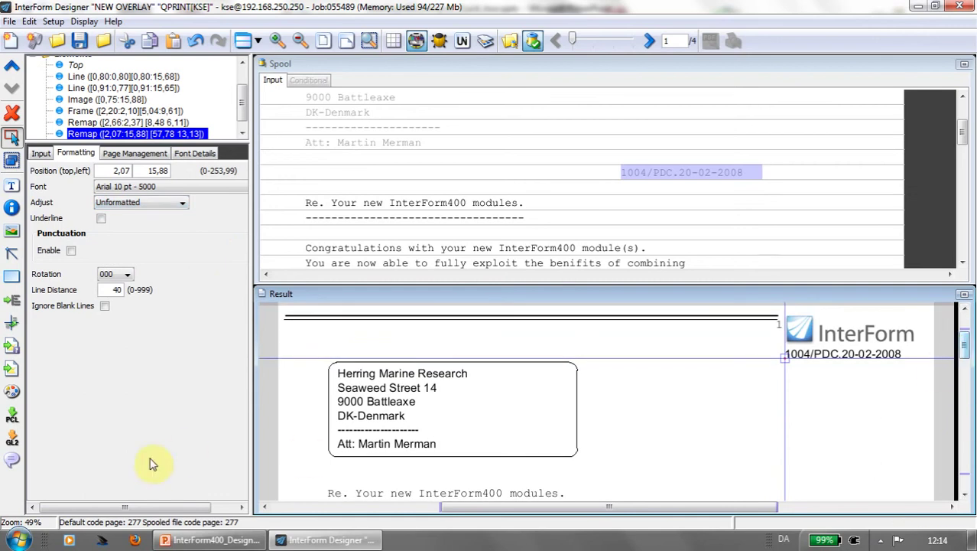
{"action": "left_click", "coordinate": [644, 178]}
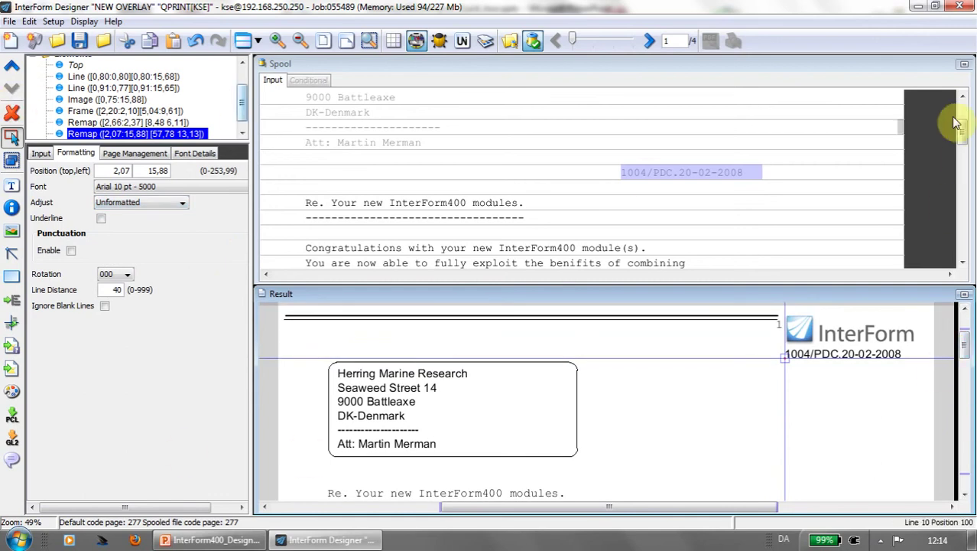
{"action": "left_click_drag", "start_coordinate": [970, 348], "coordinate": [968, 371]}
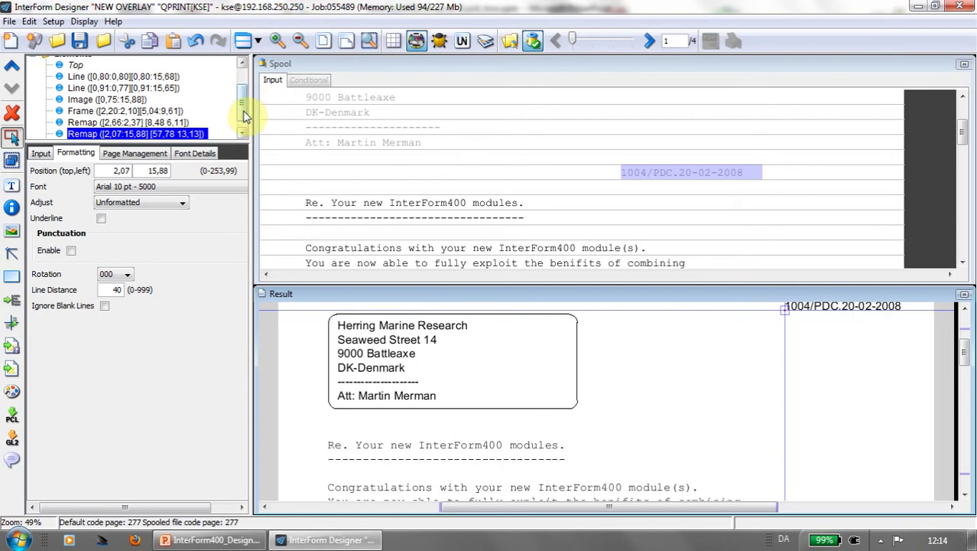
Step: Expand the page definitions and open the properties of the default page definition
{"action": "scroll", "coordinate": [245, 104], "scroll_direction": "up", "scroll_amount": 1}
{"action": "scroll", "coordinate": [245, 91], "scroll_direction": "up", "scroll_amount": 1}
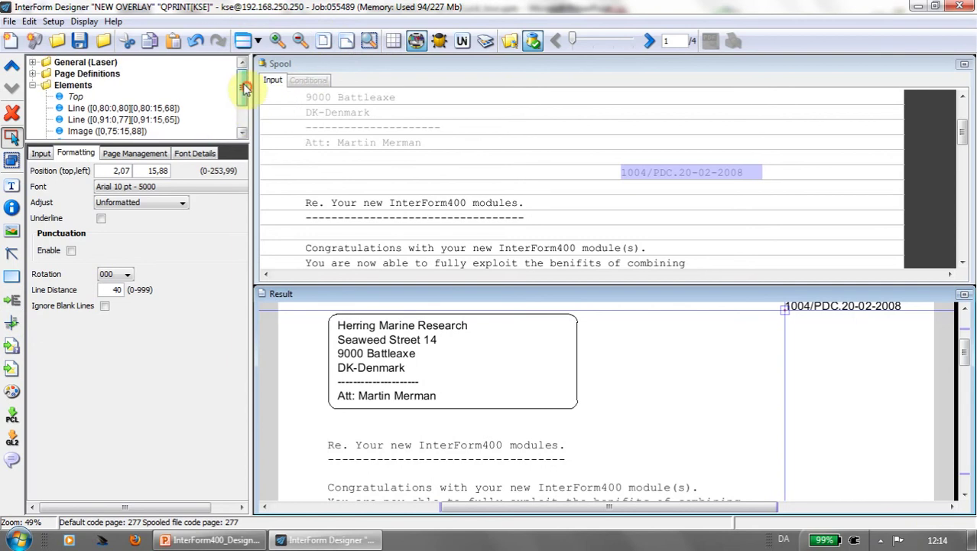
{"action": "left_click", "coordinate": [32, 74]}
{"action": "left_click", "coordinate": [129, 86]}
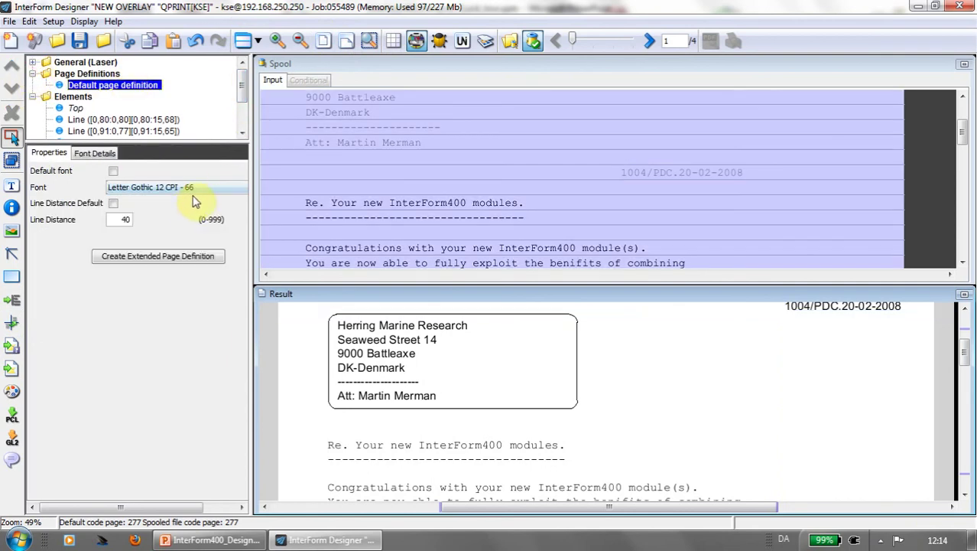
Step: Set the font of the default page definition to Letter Gothic 12 CPI - 87
{"action": "left_click", "coordinate": [199, 191]}
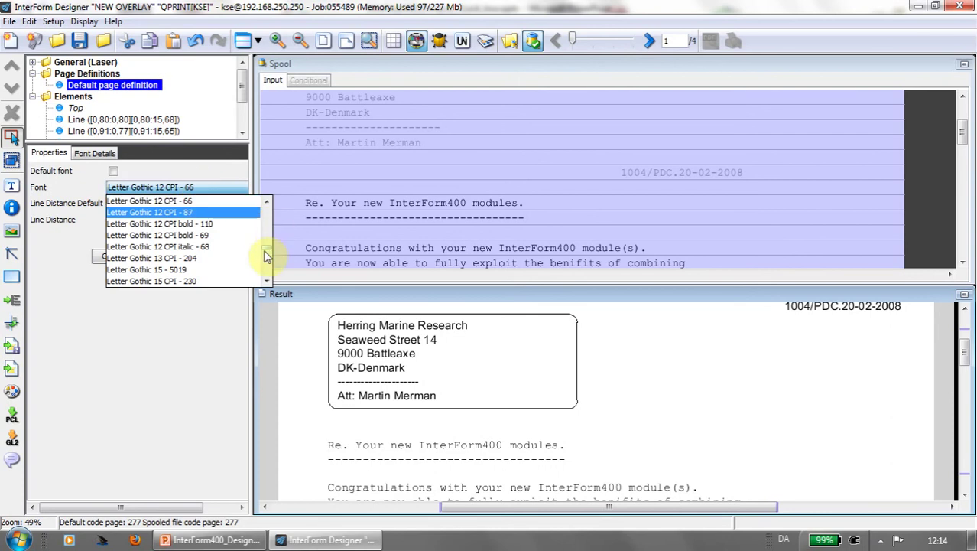
{"action": "left_click", "coordinate": [268, 202]}
{"action": "left_click", "coordinate": [268, 202]}
{"action": "left_click", "coordinate": [267, 201]}
{"action": "left_click", "coordinate": [267, 200]}
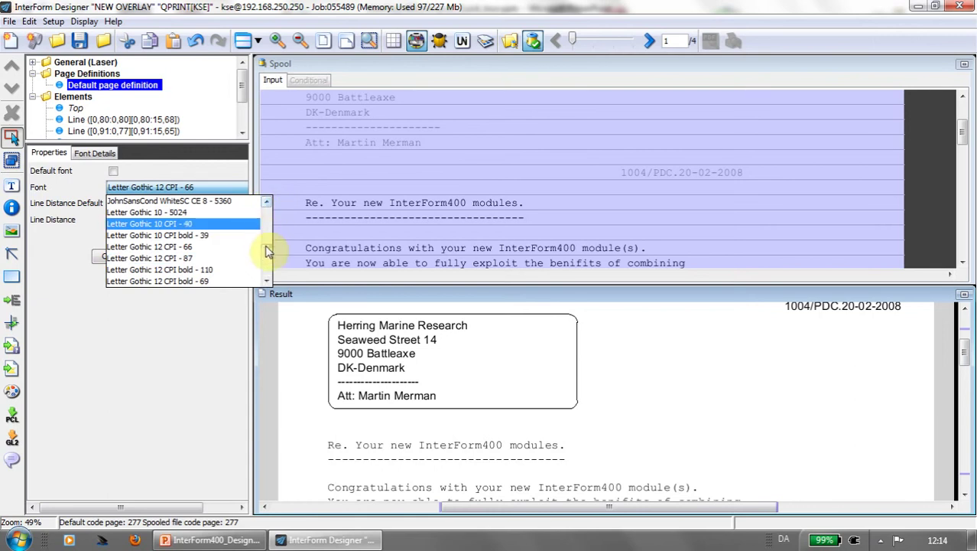
{"action": "left_click", "coordinate": [245, 260]}
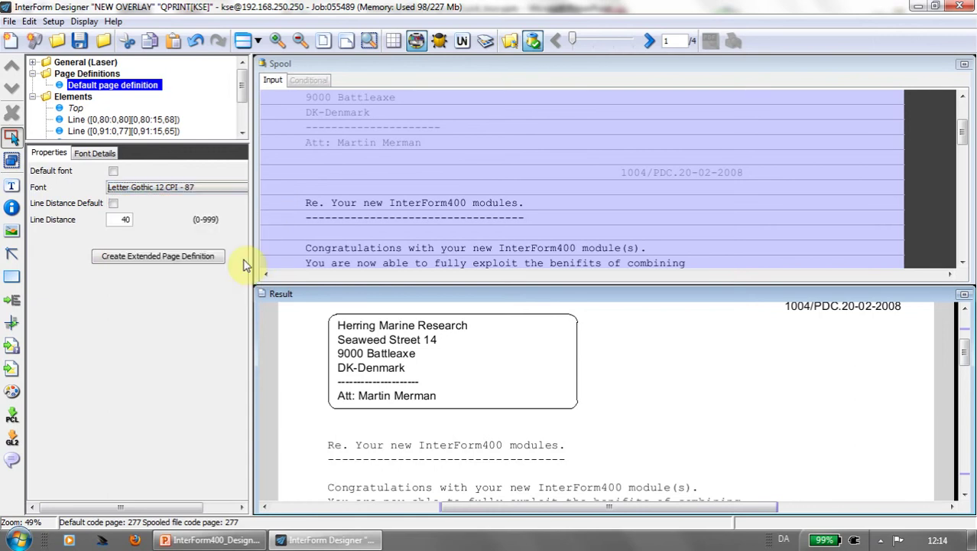
Step: Set the font of the default page definition to Letter Gothic 13 CPI - 204 and maximize the Result window
{"action": "left_click", "coordinate": [229, 189]}
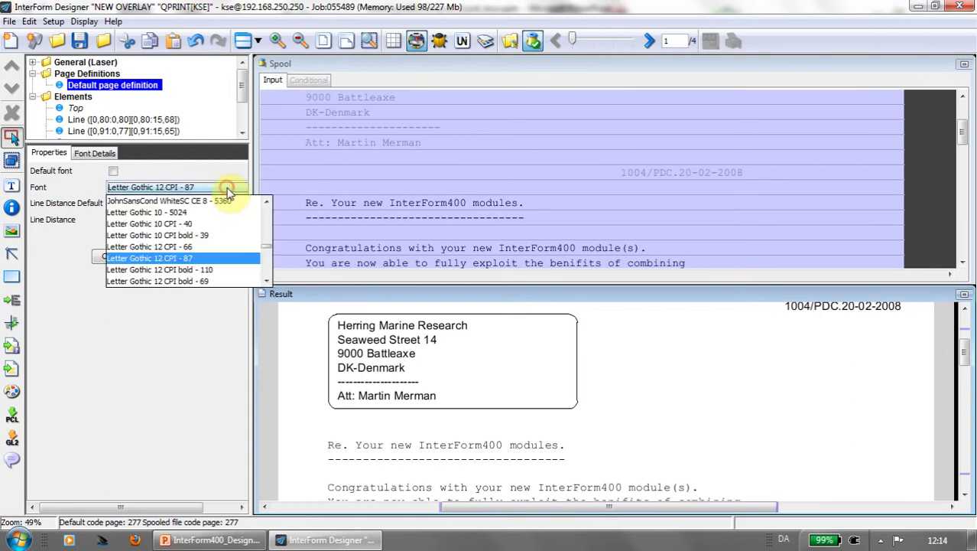
{"action": "left_click", "coordinate": [266, 281]}
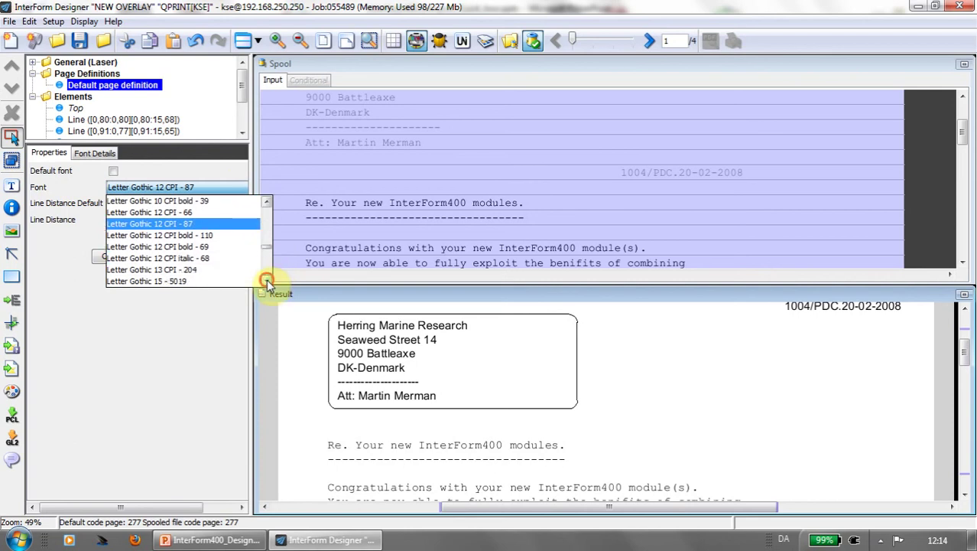
{"action": "left_click", "coordinate": [200, 258]}
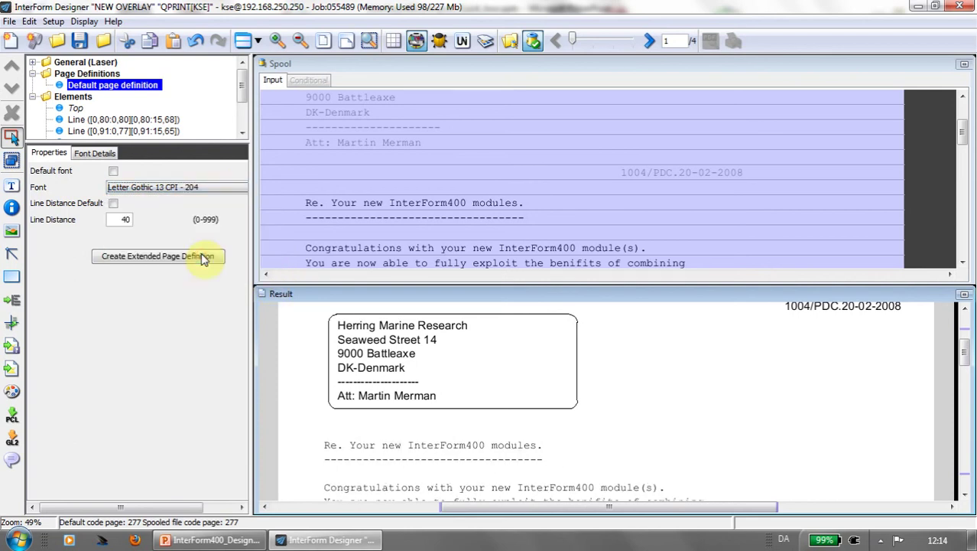
{"action": "left_click_drag", "start_coordinate": [964, 351], "coordinate": [970, 387]}
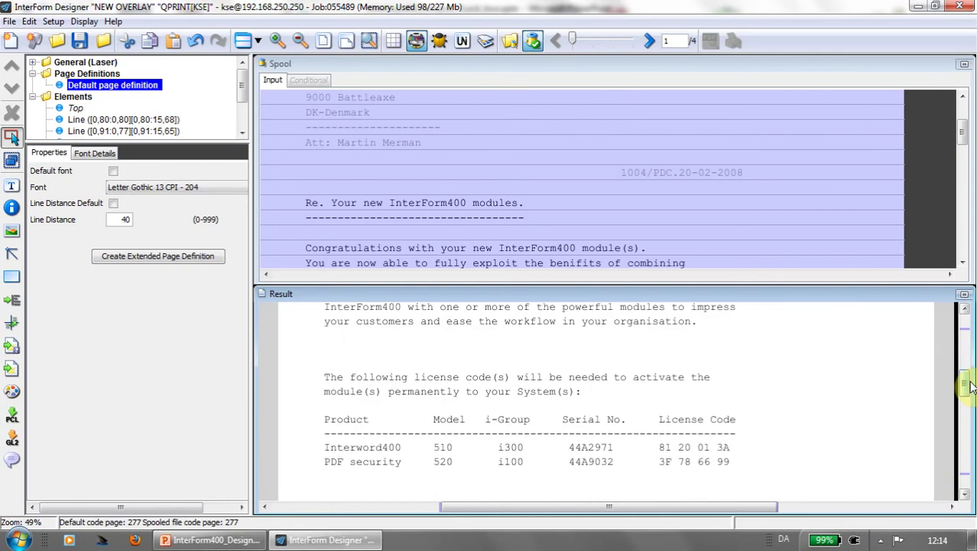
{"action": "left_click", "coordinate": [964, 294]}
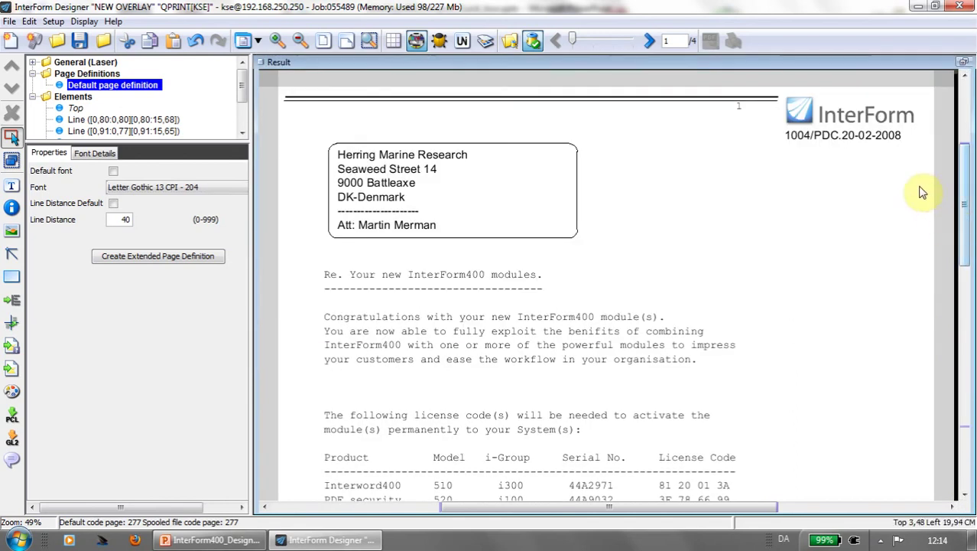
Step: Save the new overlay under the file name DEMO in the SAMPLE file set
{"action": "left_click", "coordinate": [9, 21]}
{"action": "left_click", "coordinate": [46, 125]}
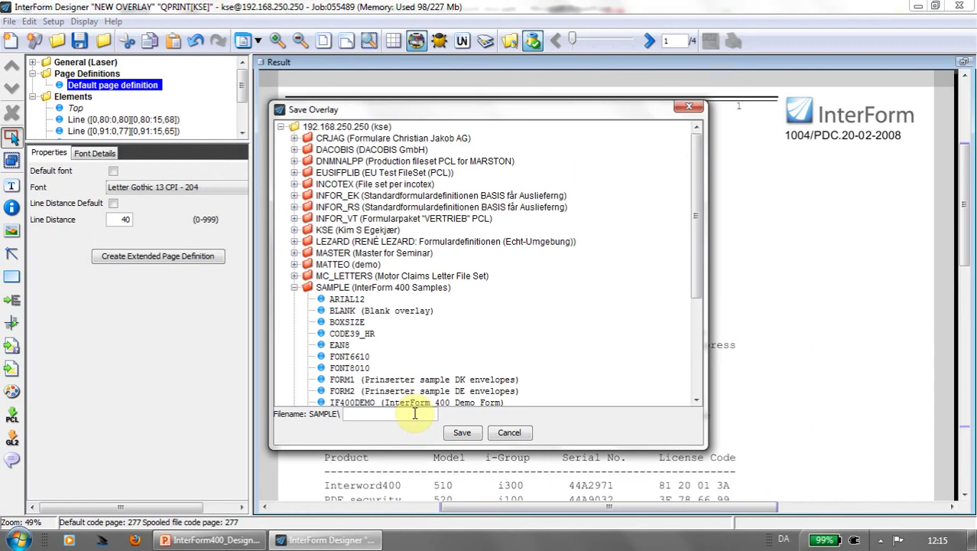
{"action": "left_click", "coordinate": [415, 413]}
{"action": "type", "text": "DEMO"}
{"action": "left_click", "coordinate": [462, 432]}
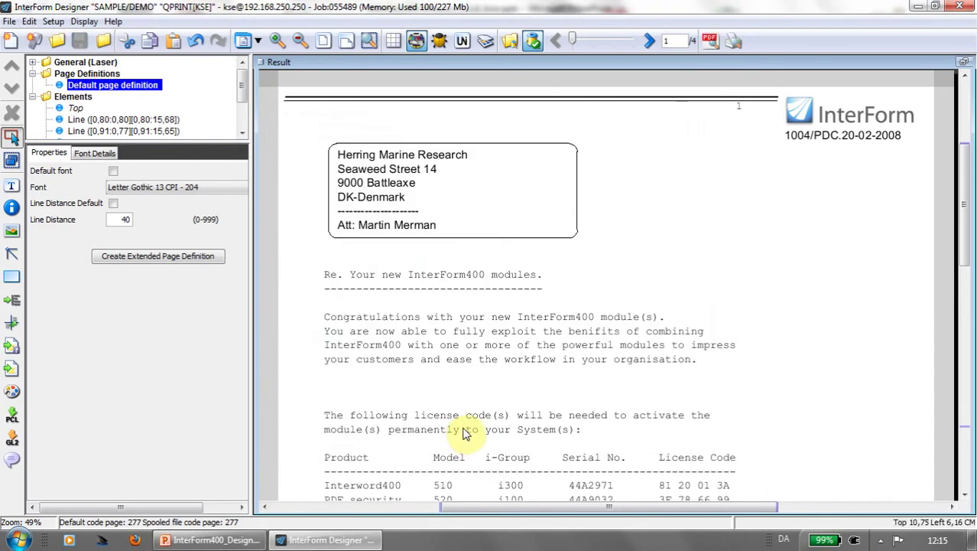
Step: View the merged overlay output as a PDF and in the SwiftView print preview, closing each viewer after checking it
{"action": "left_click", "coordinate": [709, 44]}
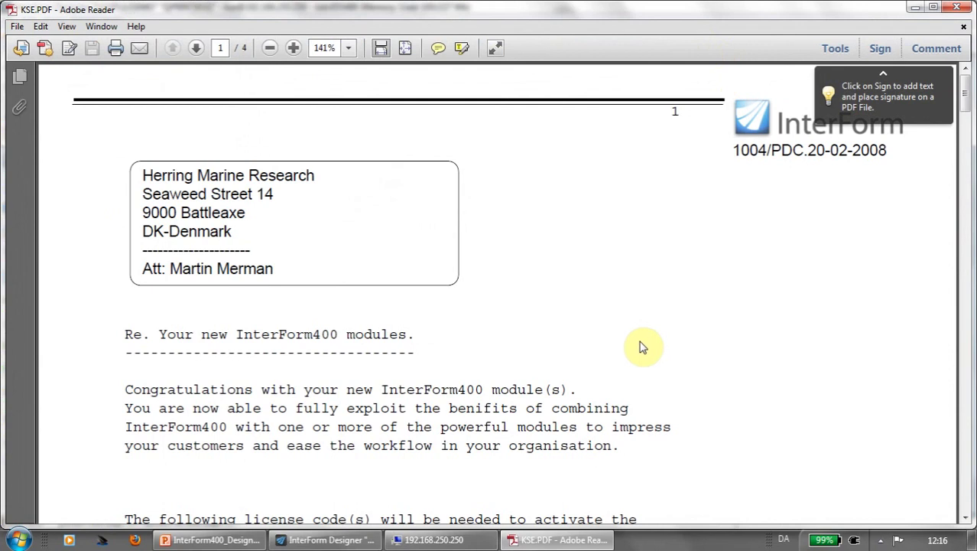
{"action": "left_click", "coordinate": [963, 7]}
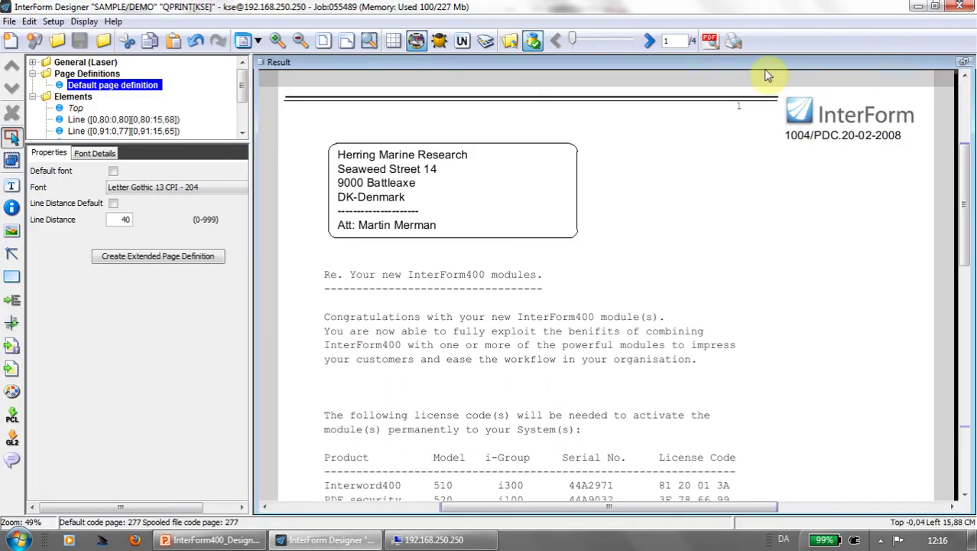
{"action": "left_click", "coordinate": [735, 44]}
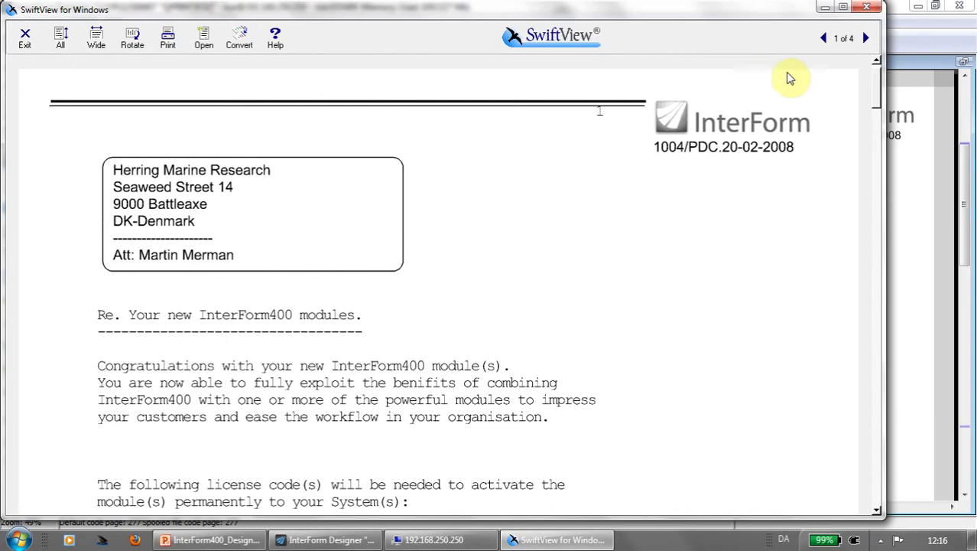
{"action": "left_click", "coordinate": [867, 6]}
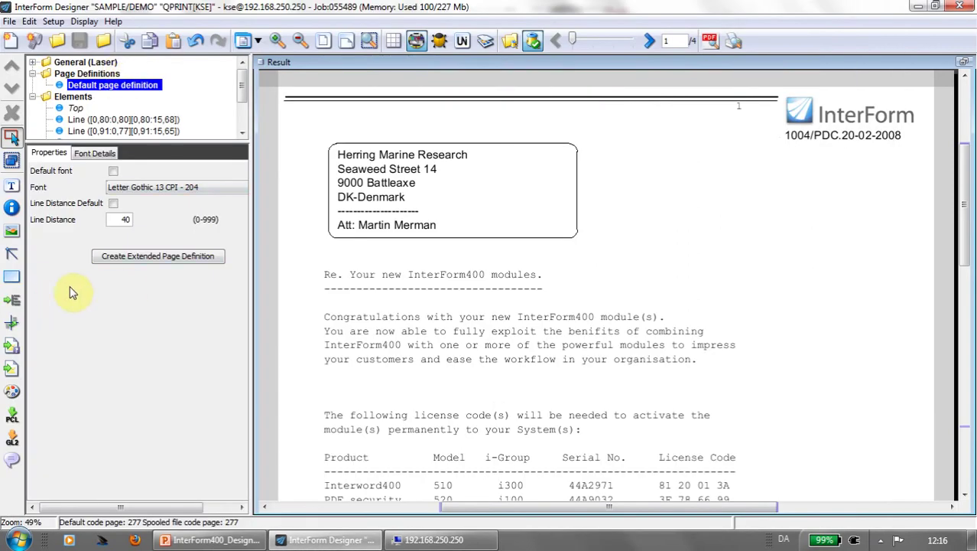